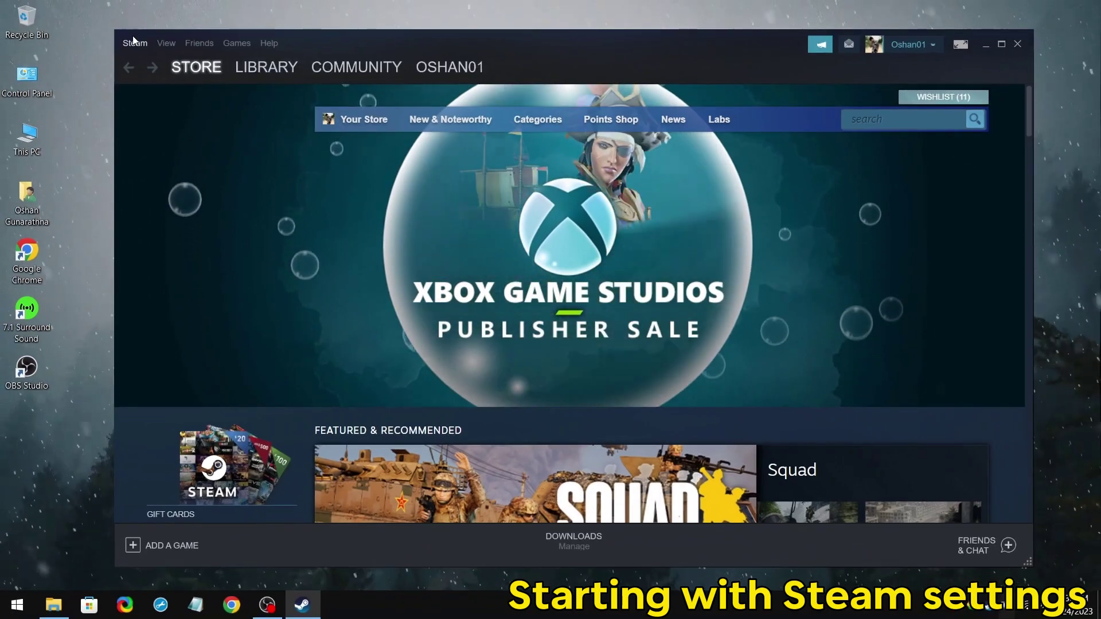
# Step: In In-Game settings, disable the overlay, Desktop Game Theatre, and screenshot notifications and sounds
pyautogui.click(134, 41)
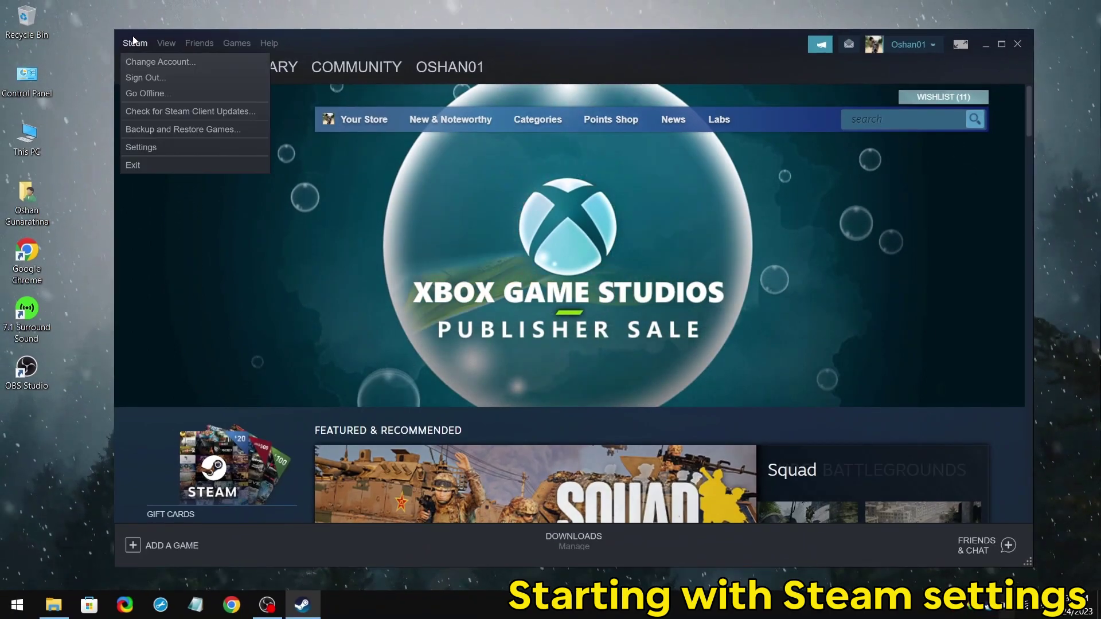
pyautogui.click(138, 148)
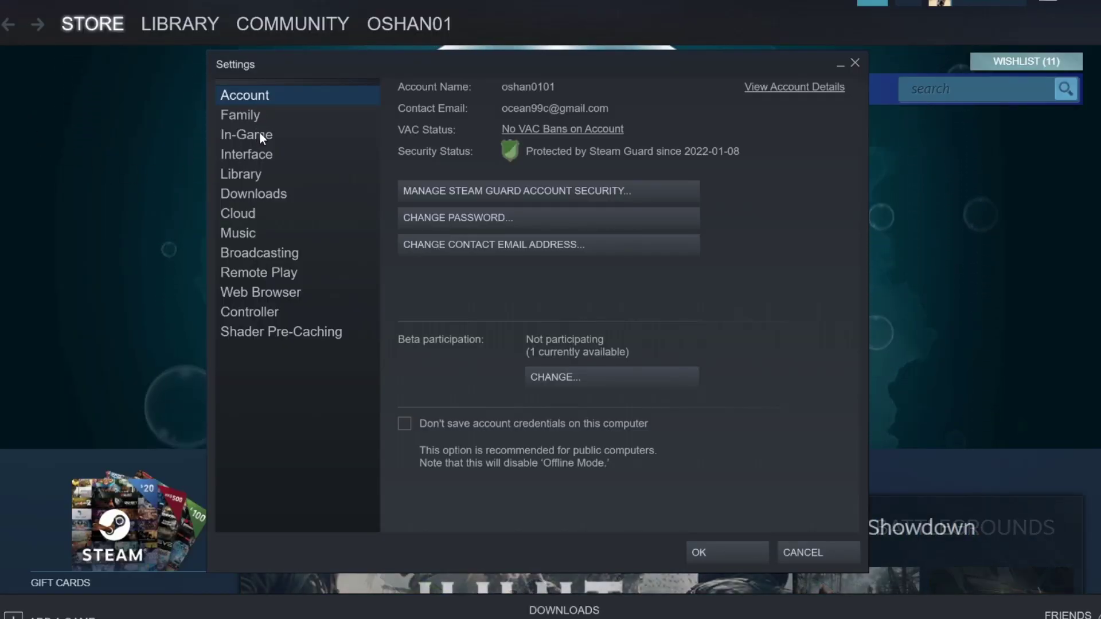
pyautogui.click(331, 157)
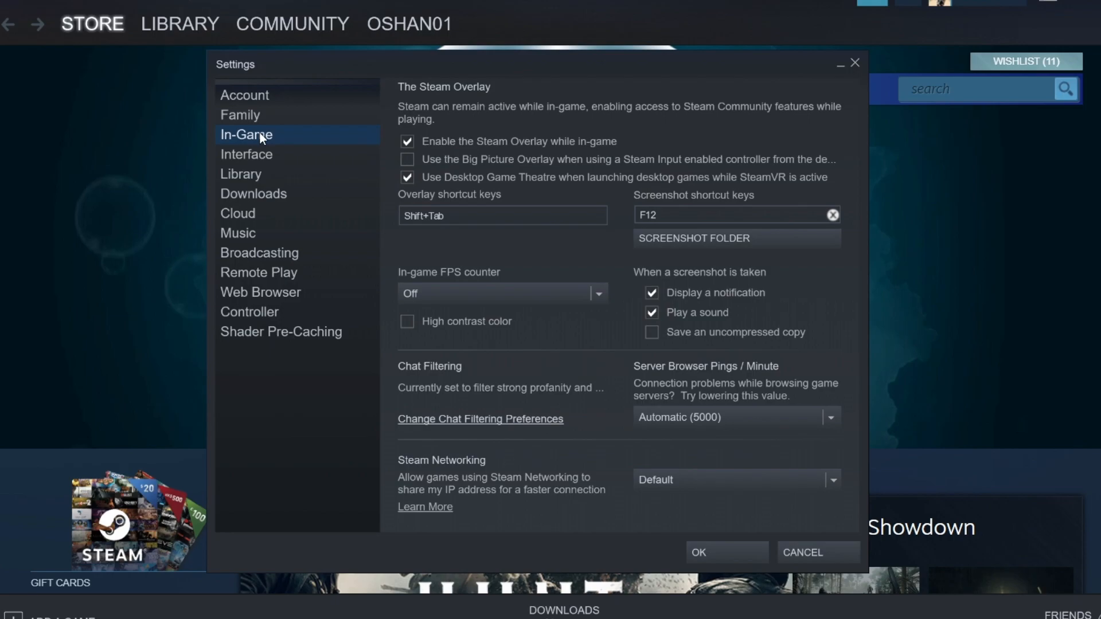
pyautogui.click(459, 142)
pyautogui.click(500, 177)
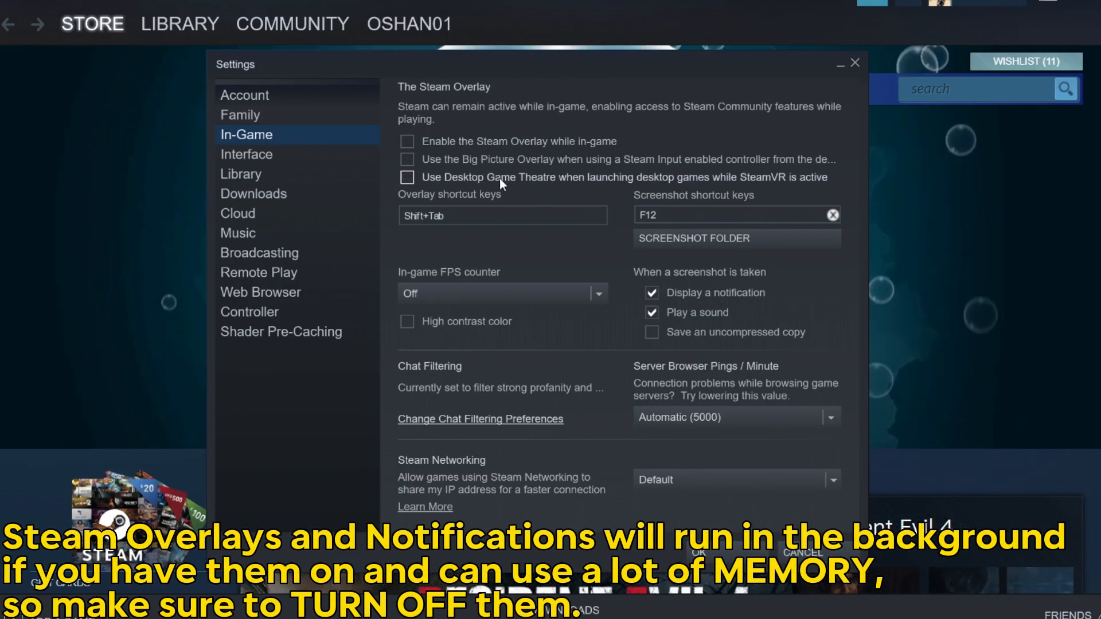
pyautogui.click(655, 292)
pyautogui.click(664, 313)
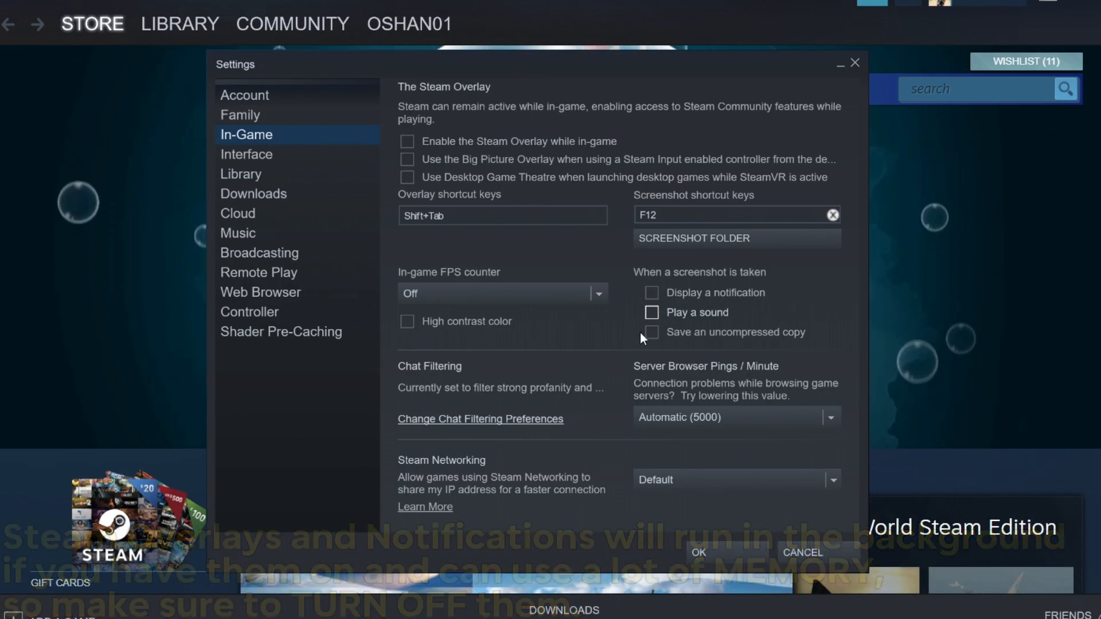
# Step: In Interface settings, disable run at startup, smooth scrolling, DirectWrite and release notifications
pyautogui.click(251, 152)
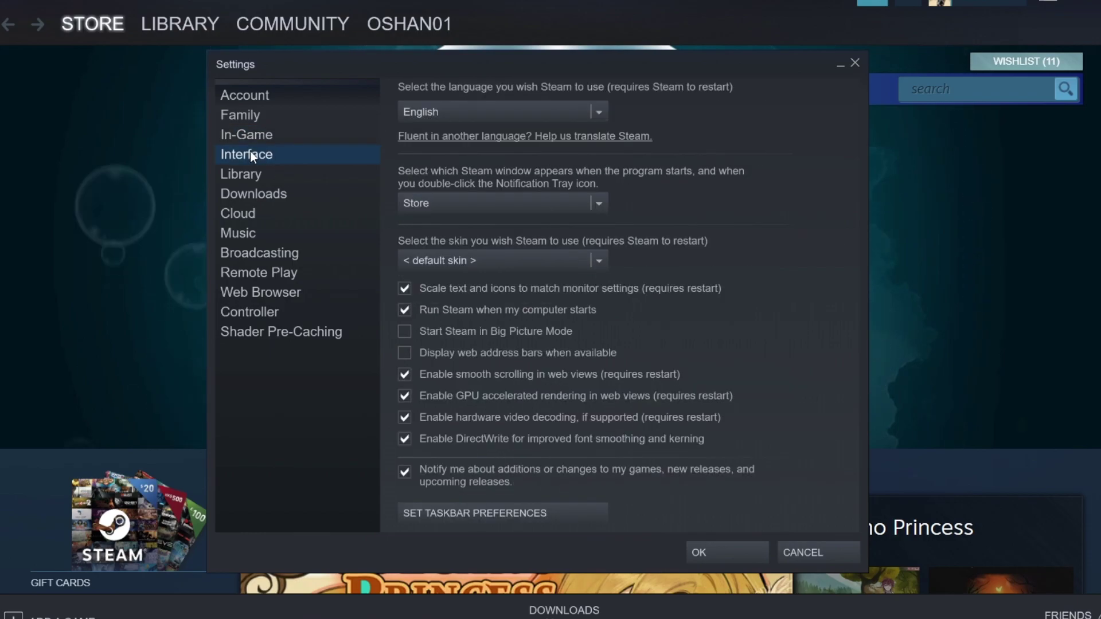
pyautogui.click(454, 315)
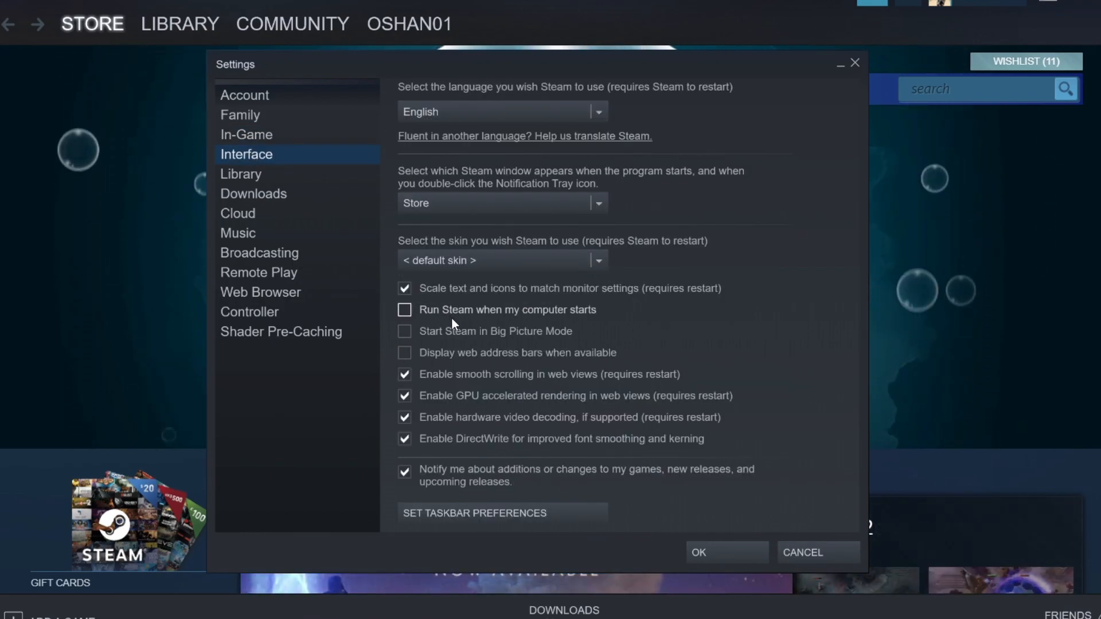
pyautogui.click(474, 380)
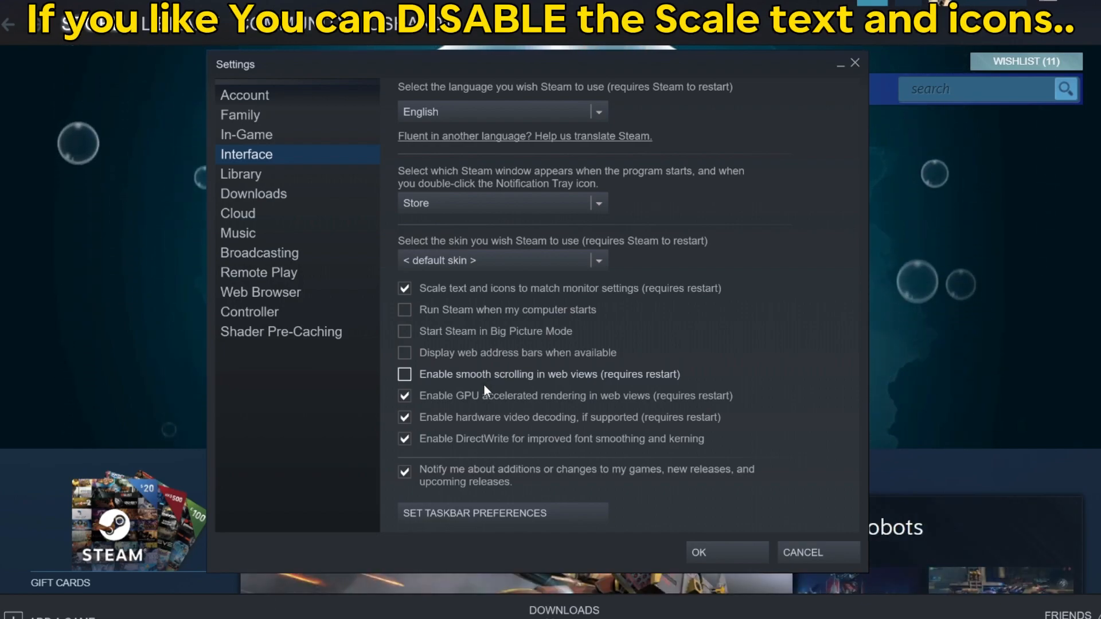
pyautogui.click(476, 440)
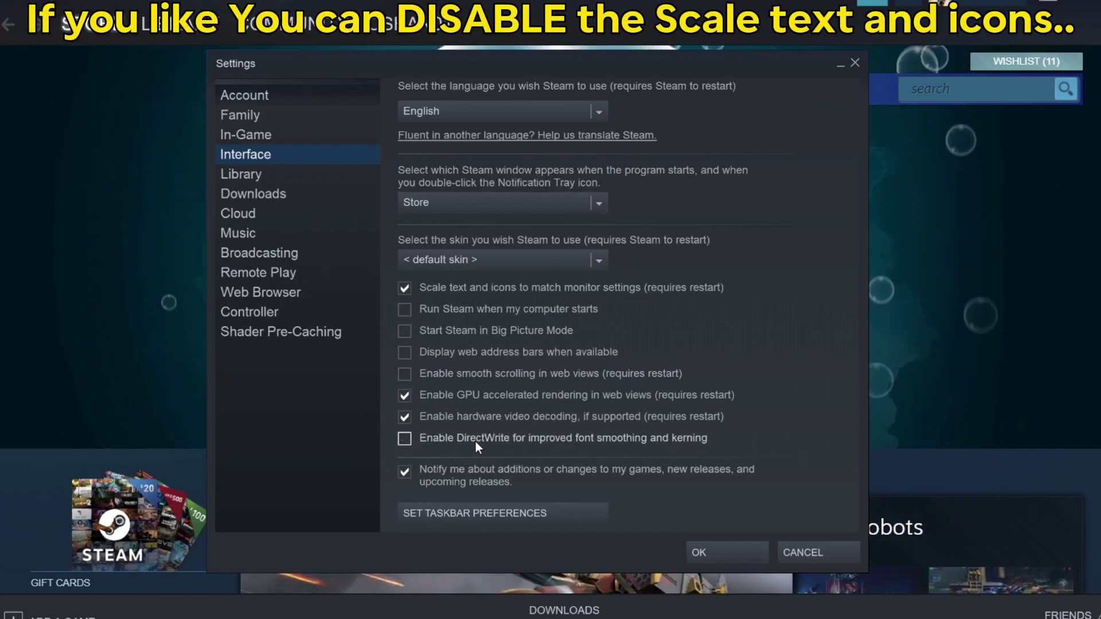
pyautogui.click(423, 473)
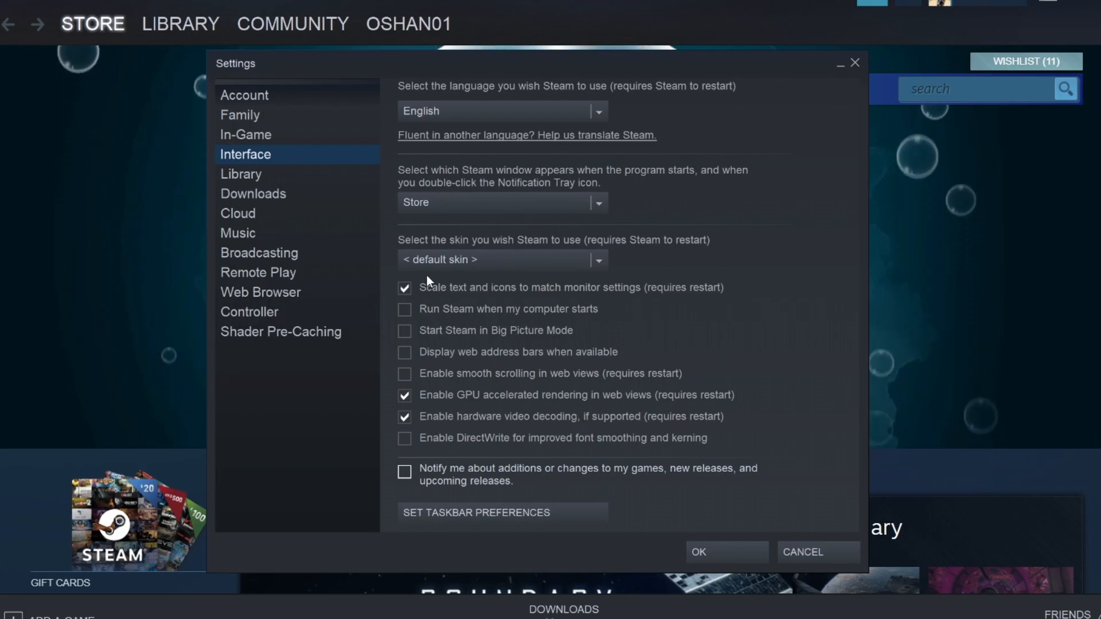
# Step: Enable Low Bandwidth and Low Performance modes in Library and disable download throttling while streaming
pyautogui.click(261, 177)
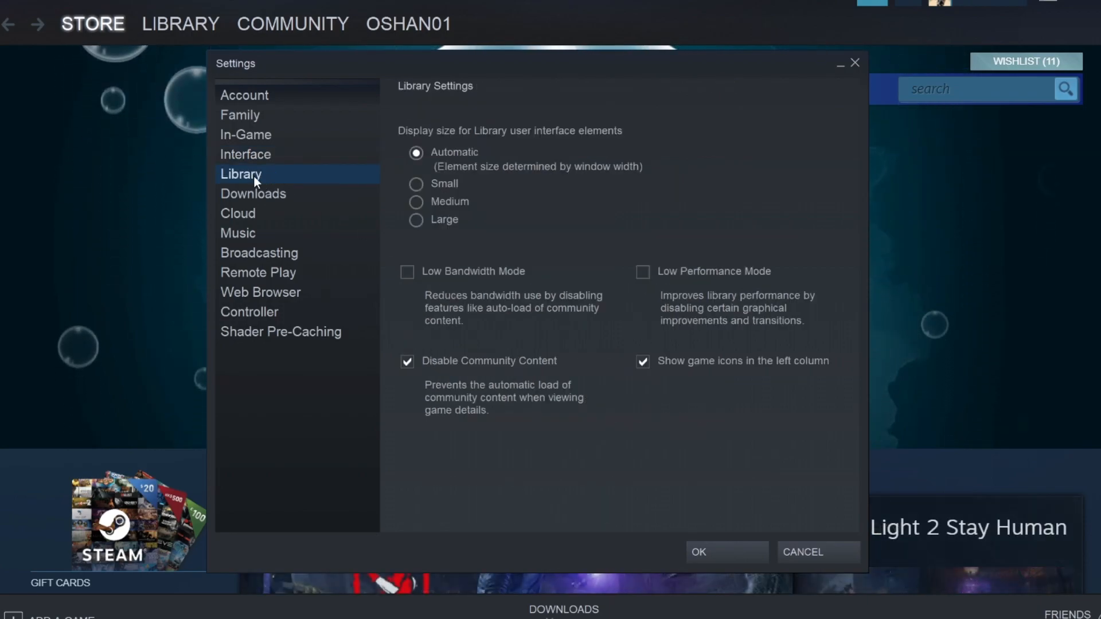
pyautogui.click(430, 269)
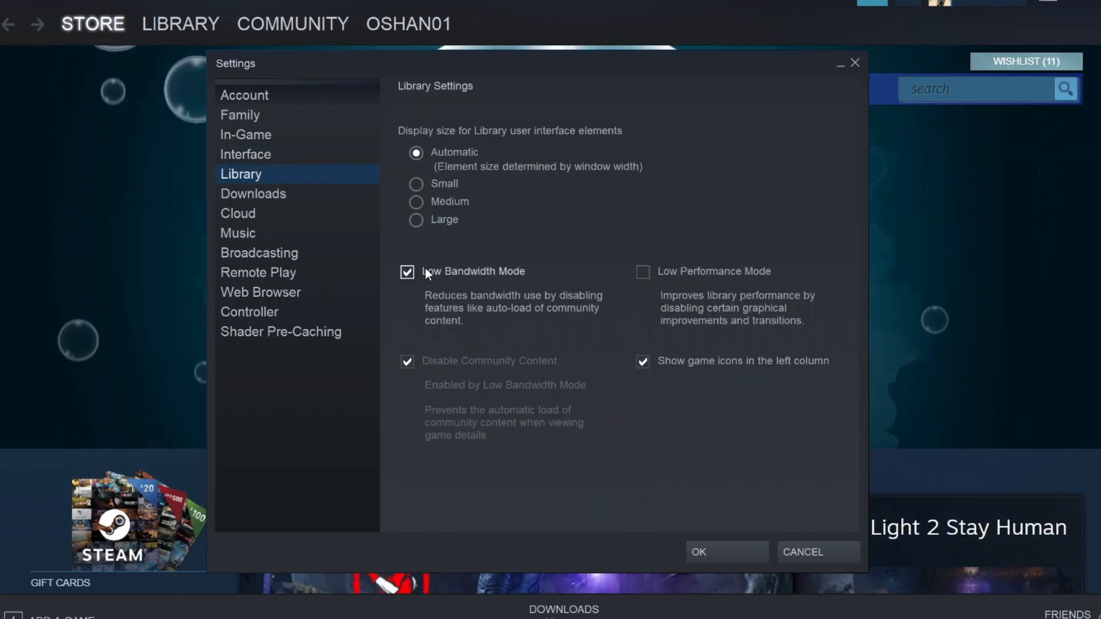
pyautogui.click(748, 270)
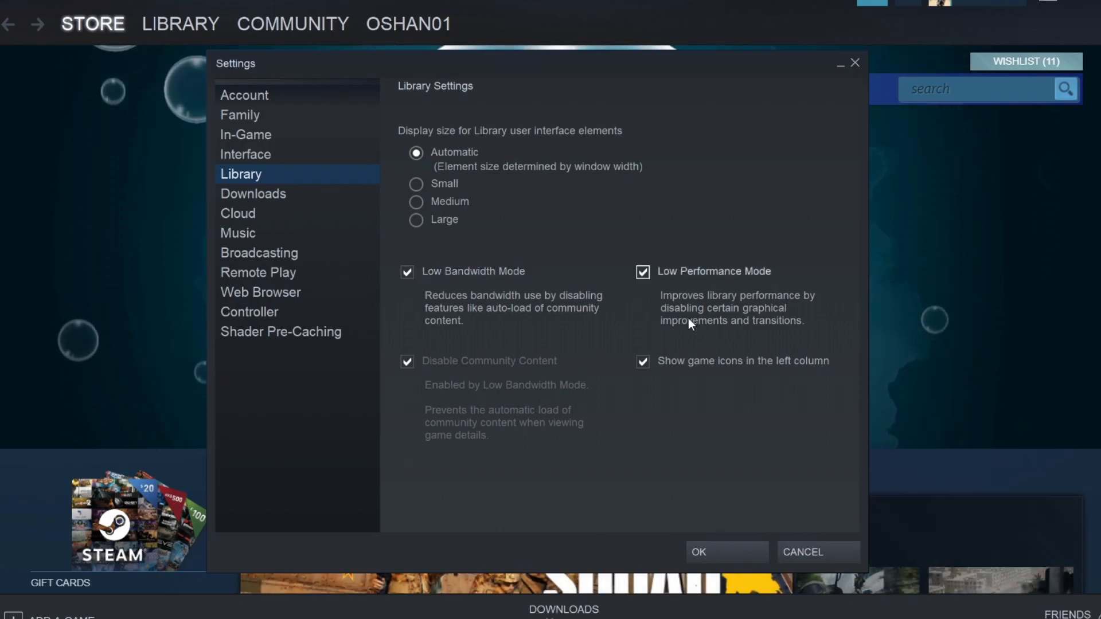
pyautogui.click(243, 193)
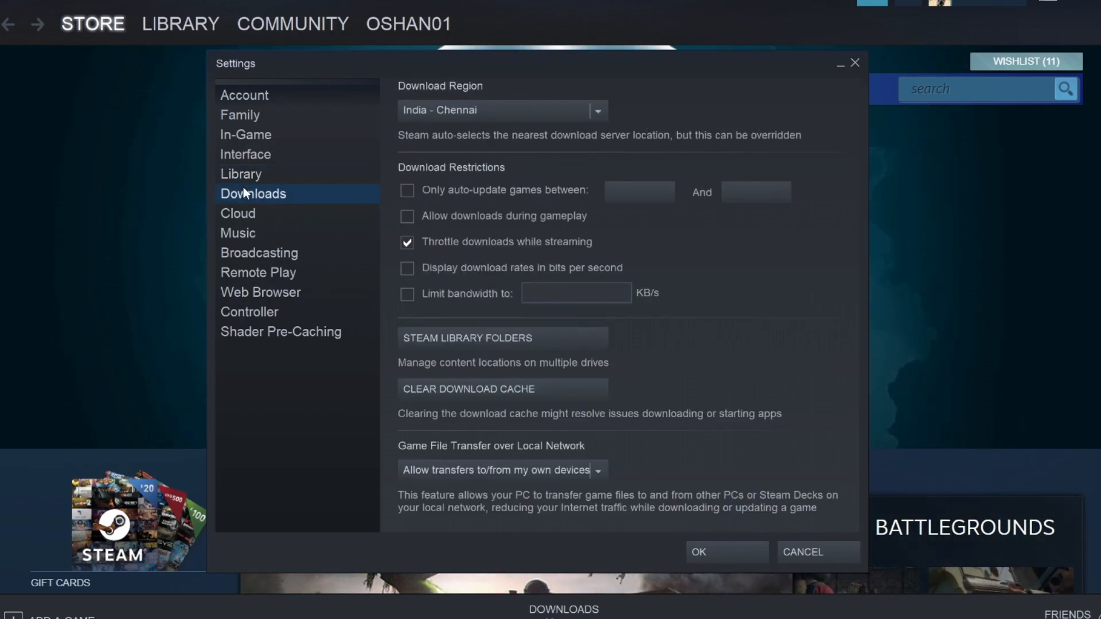
pyautogui.click(481, 244)
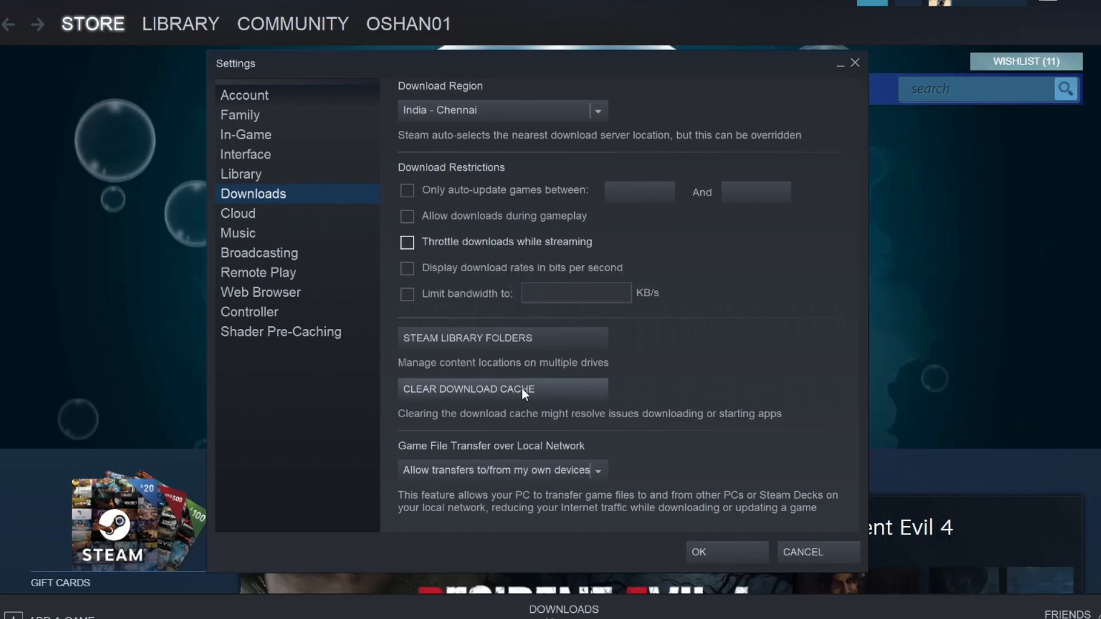
# Step: In Music settings, disable high-quality audio, pausing during voice chat and new-track notifications
pyautogui.click(248, 239)
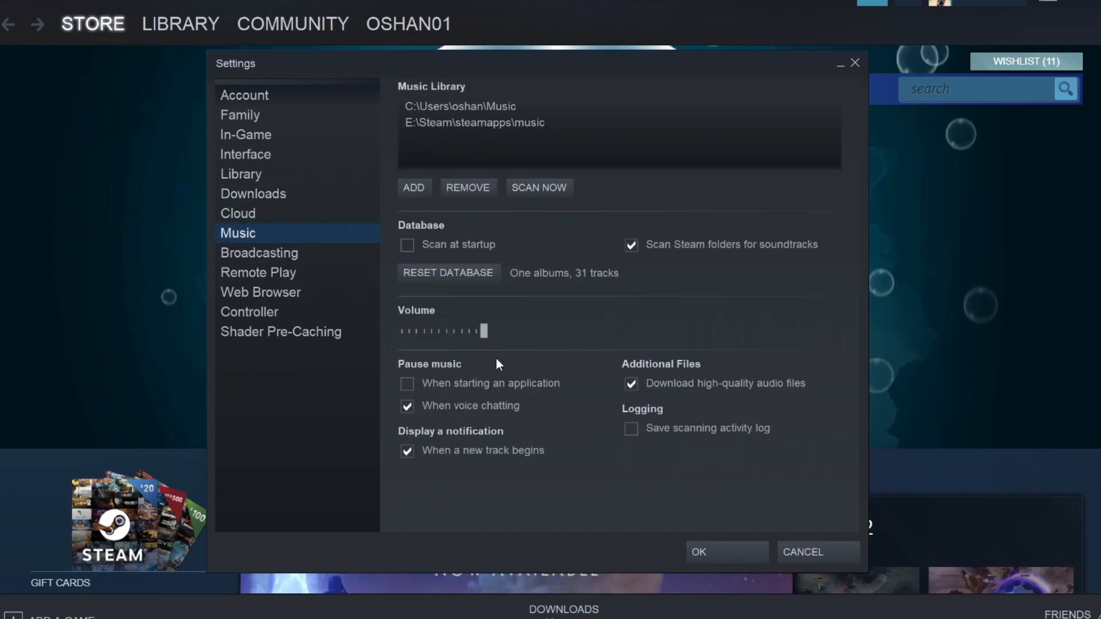
pyautogui.click(665, 384)
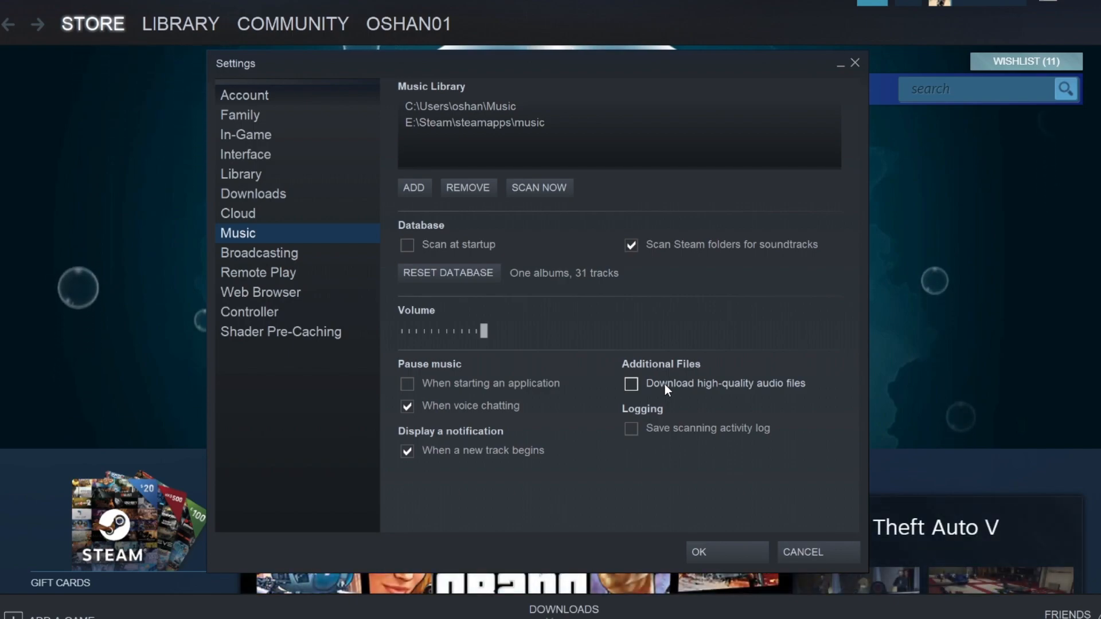
pyautogui.click(427, 404)
pyautogui.click(440, 449)
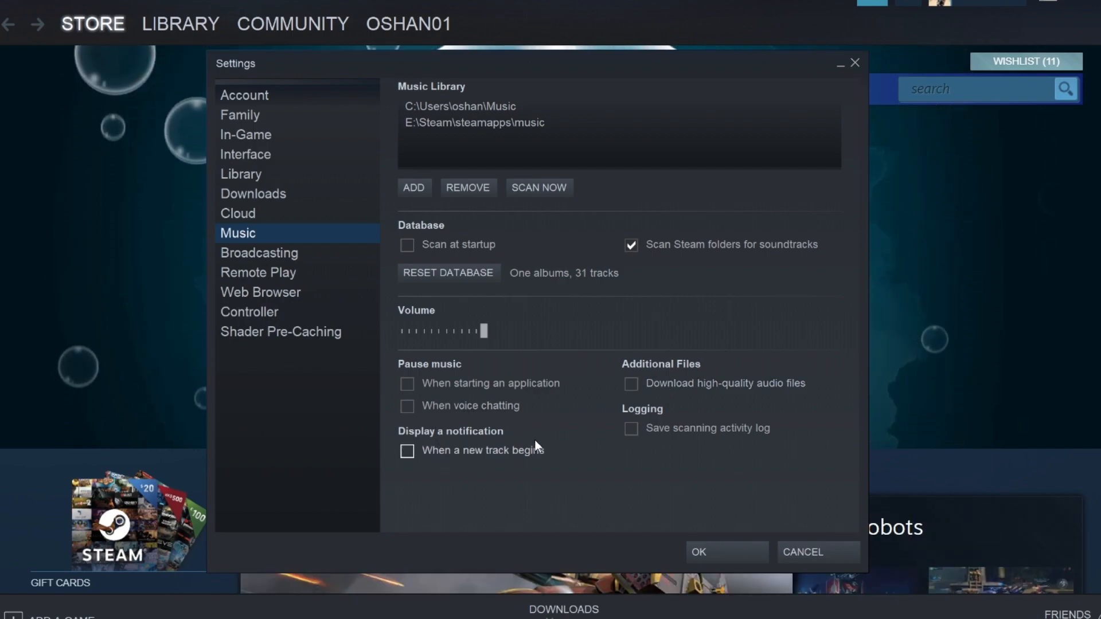
# Step: Disable Remote Play and set client streaming quality to Fast
pyautogui.click(250, 270)
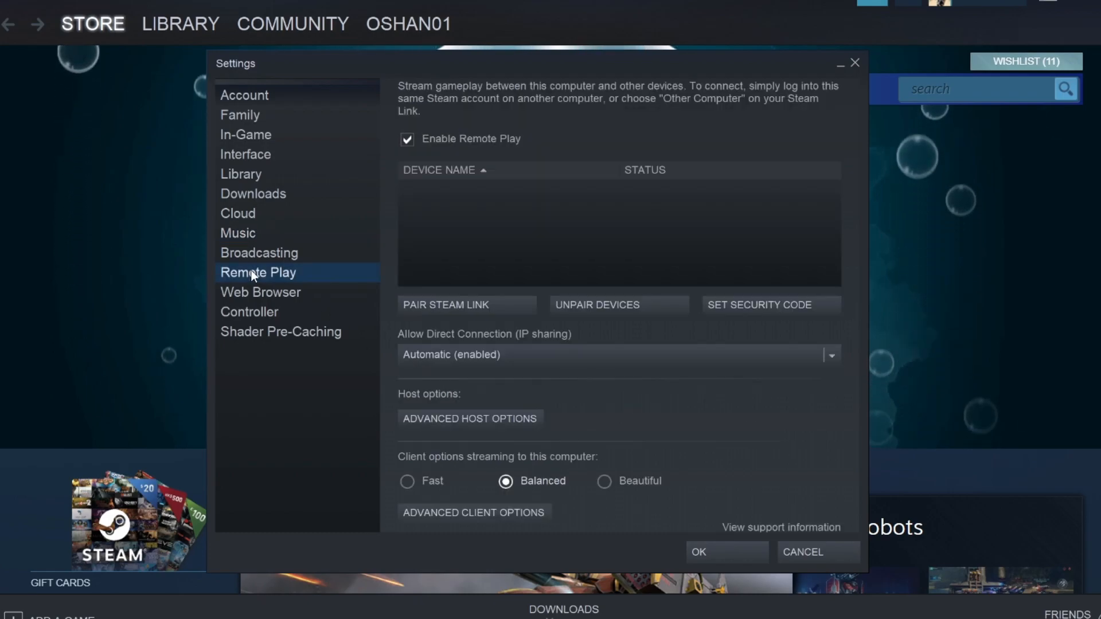
pyautogui.click(486, 140)
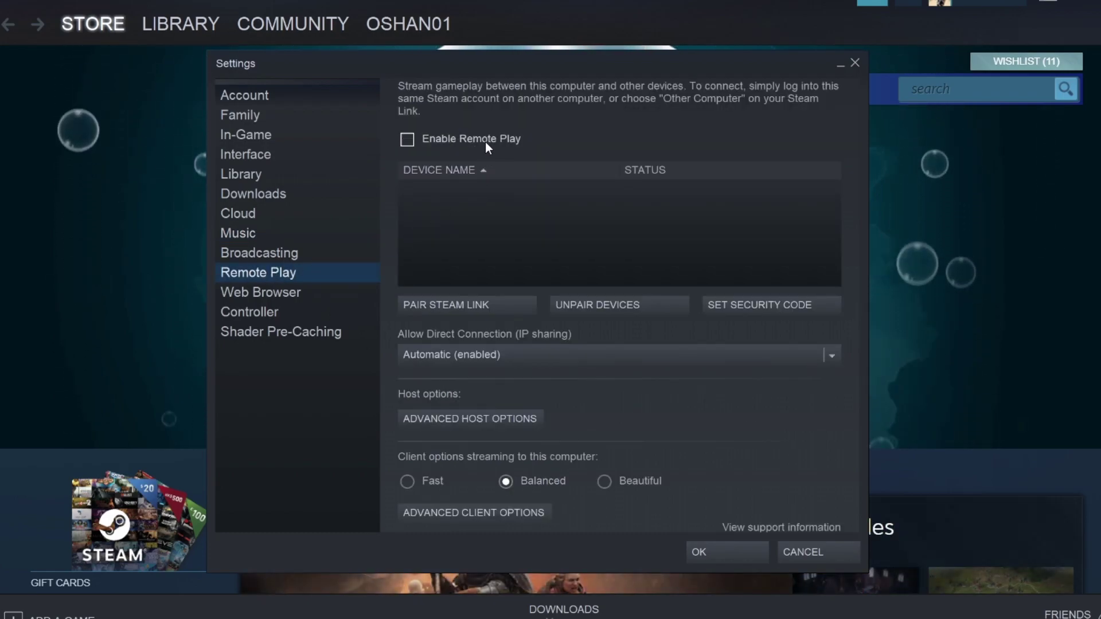
pyautogui.click(417, 483)
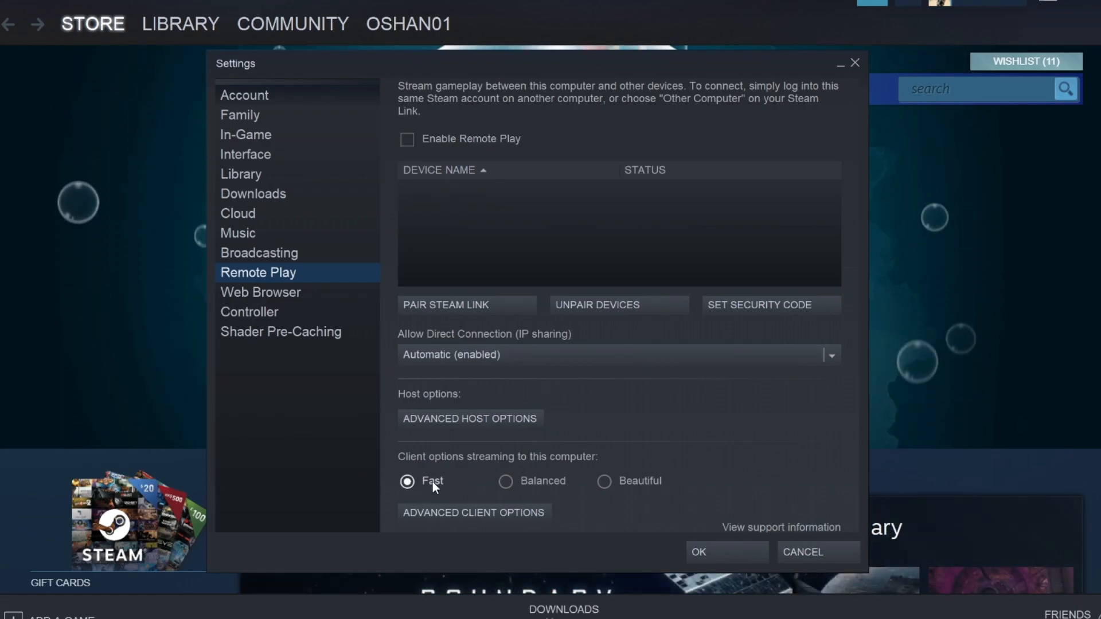
# Step: Untick Enable Shader Pre-Caching and confirm the settings with OK
pyautogui.click(250, 312)
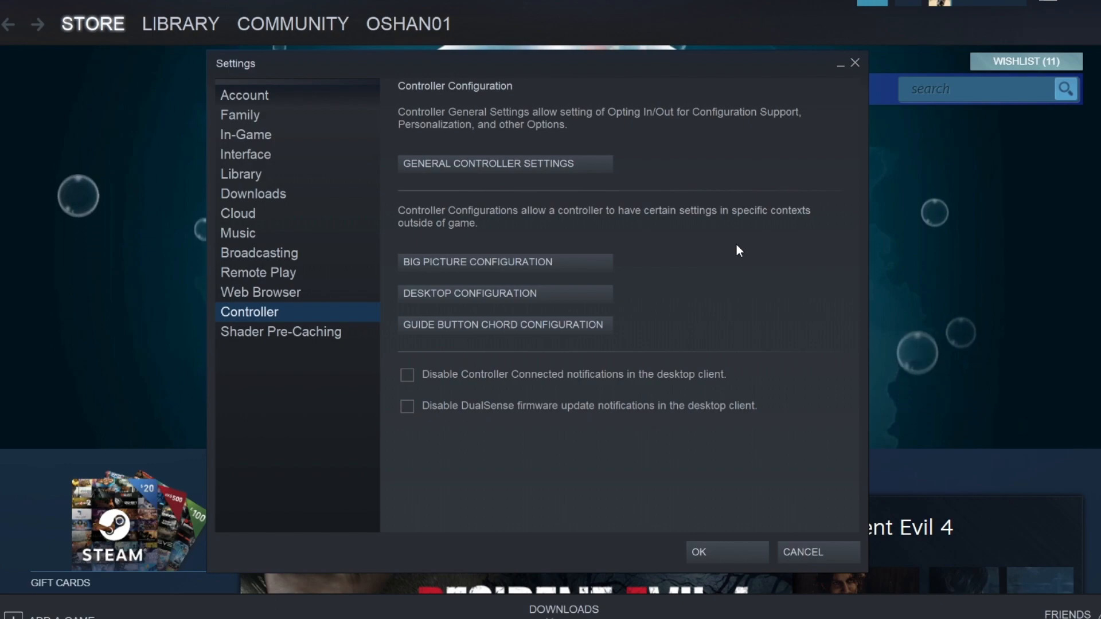
pyautogui.click(264, 331)
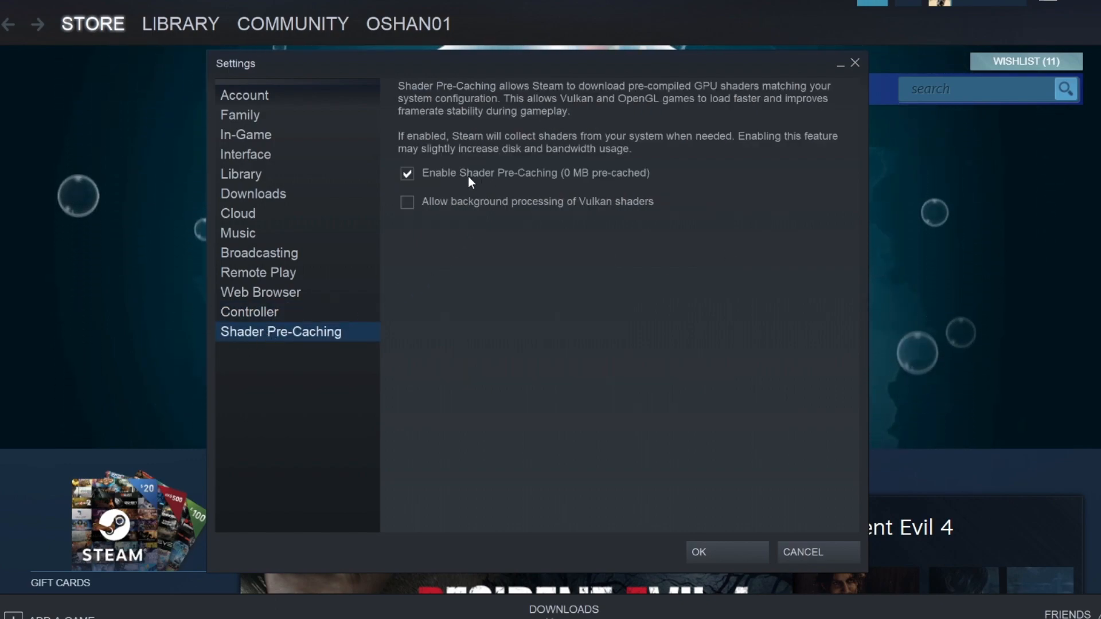
pyautogui.click(494, 174)
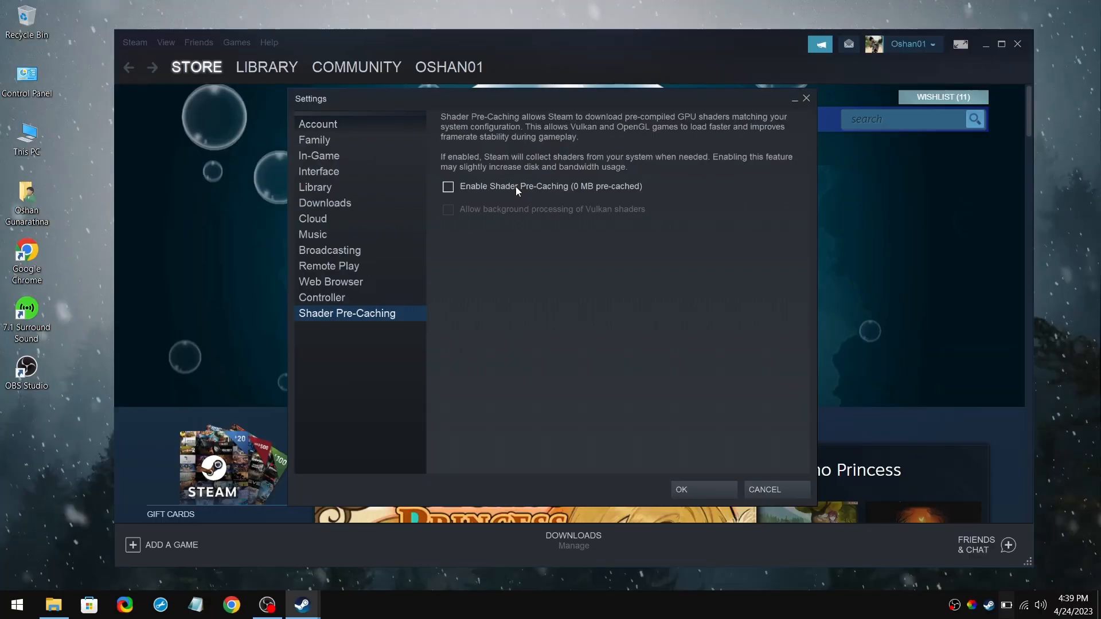
pyautogui.click(528, 187)
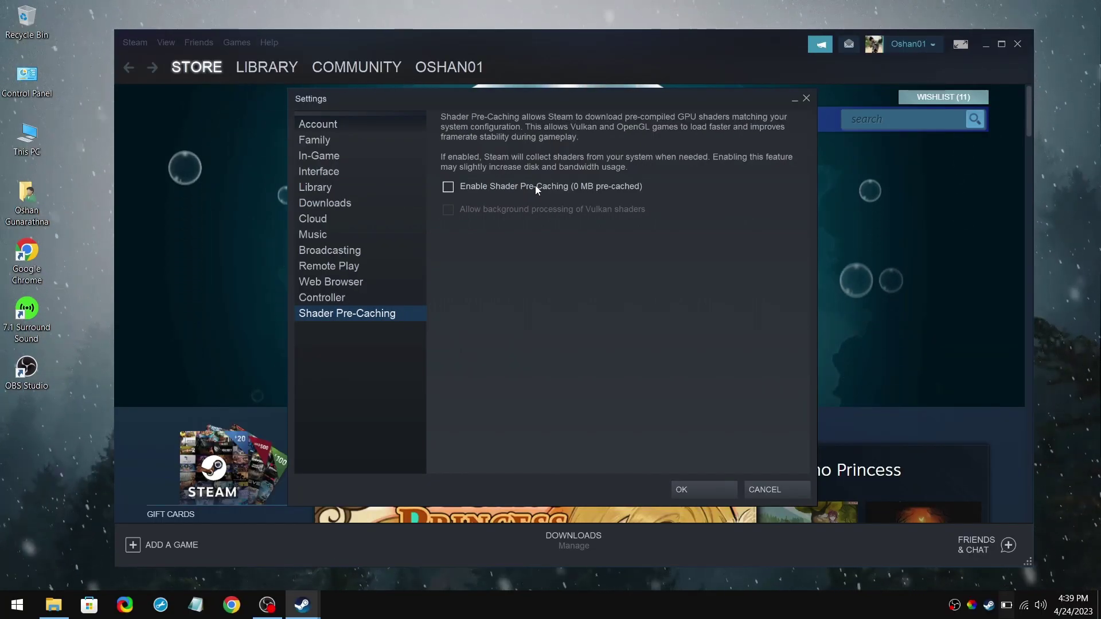
# Step: Dismiss the restart notice and switch Enable Animated Avatars off in Friends & Chat settings
pyautogui.click(692, 495)
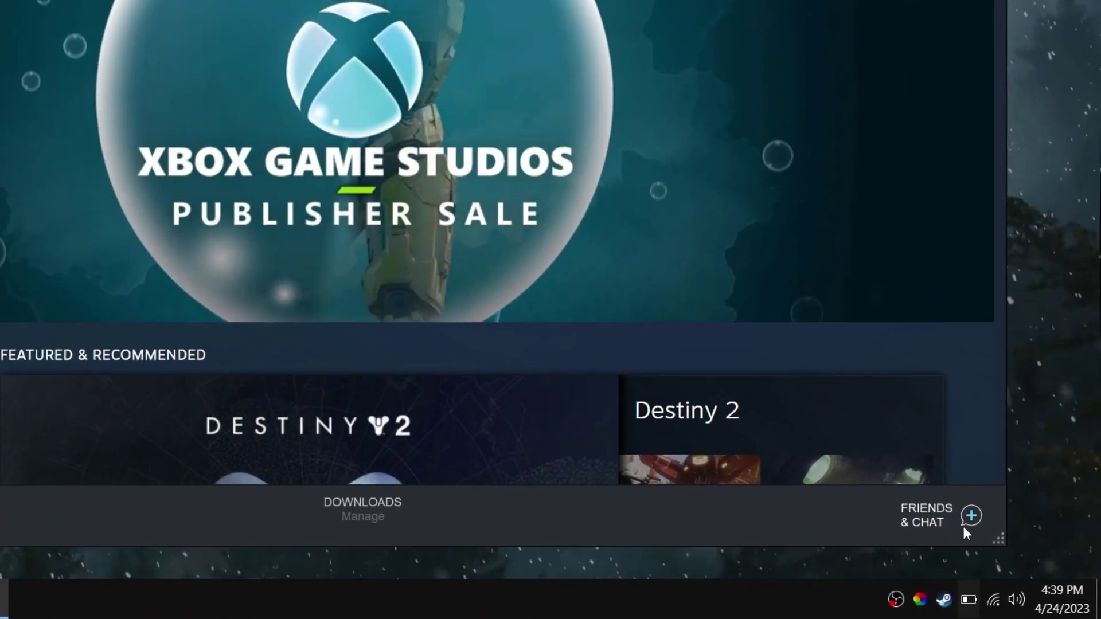
pyautogui.click(970, 521)
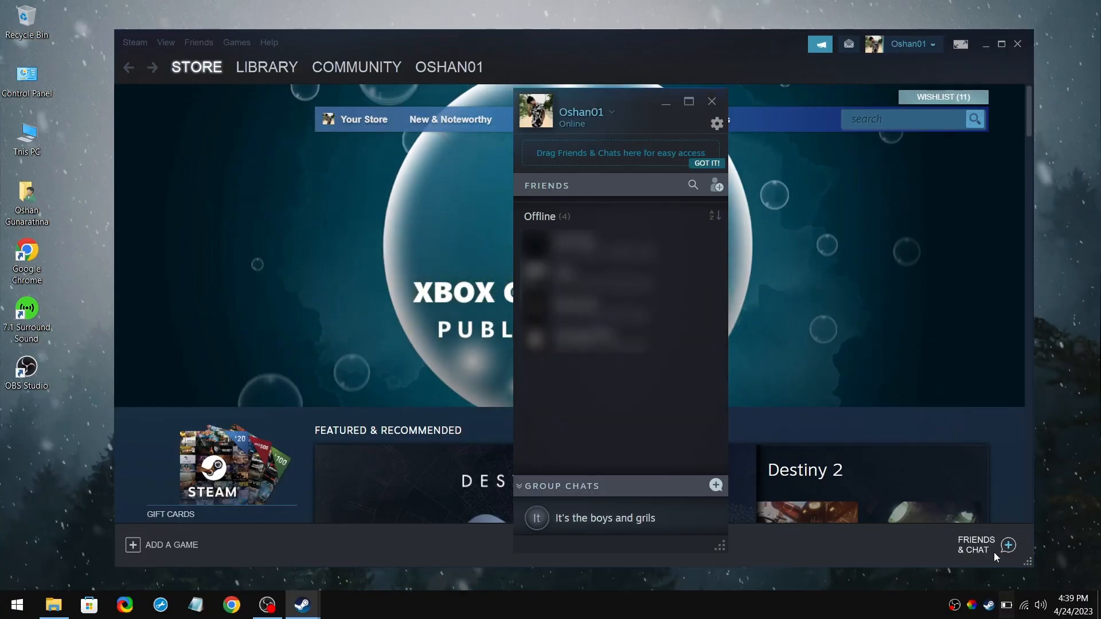
pyautogui.click(718, 124)
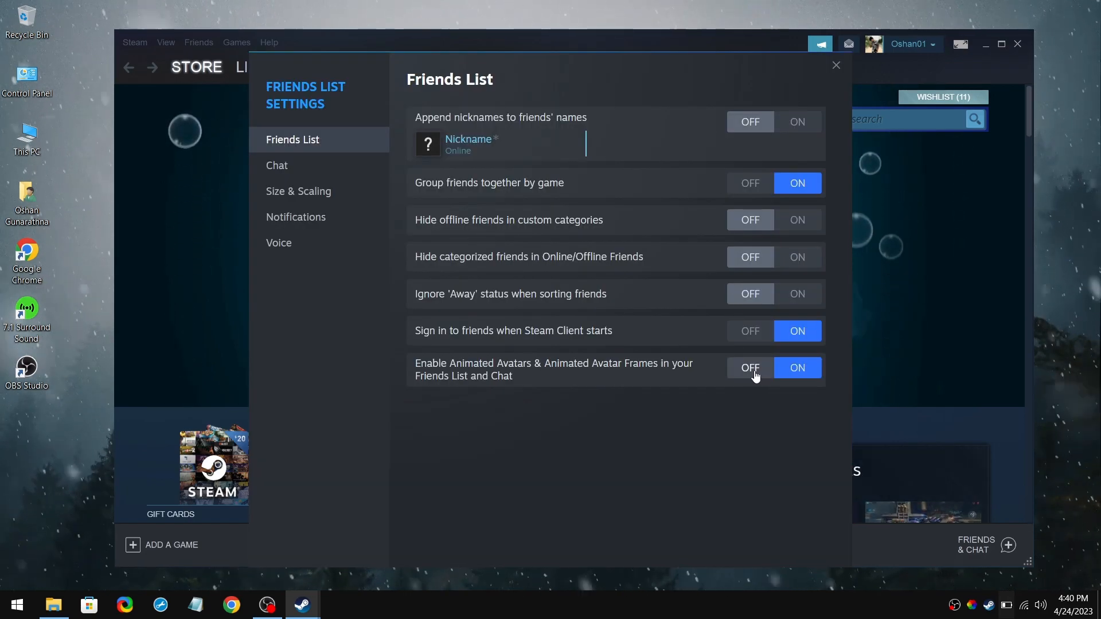
pyautogui.click(749, 368)
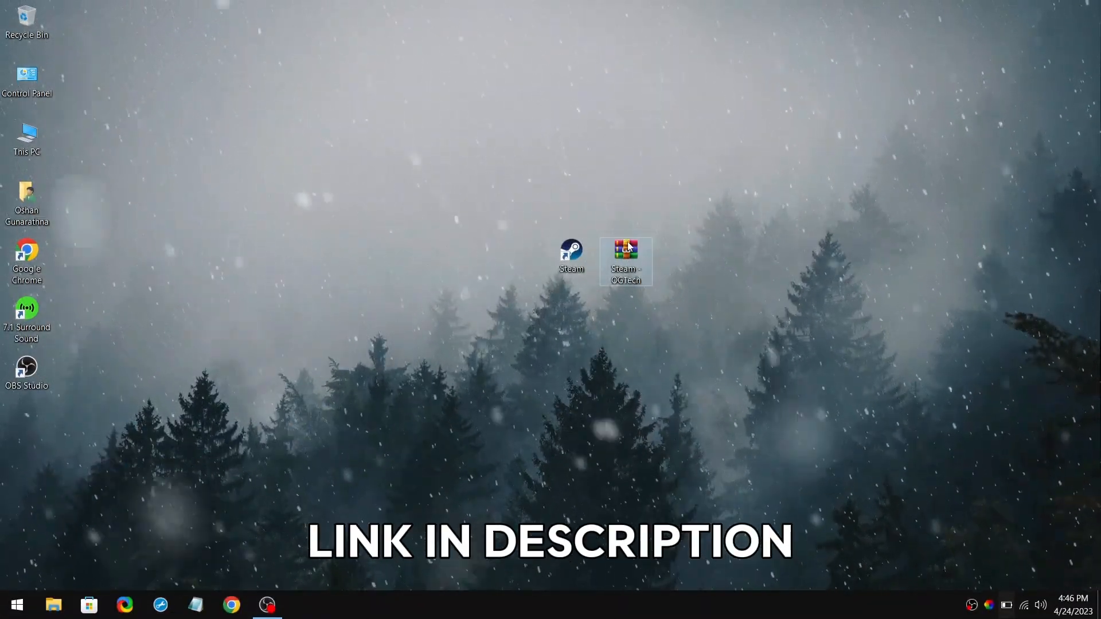
# Step: Extract the Steam - OGTech archive into its own folder and enter it
pyautogui.rightClick(625, 253)
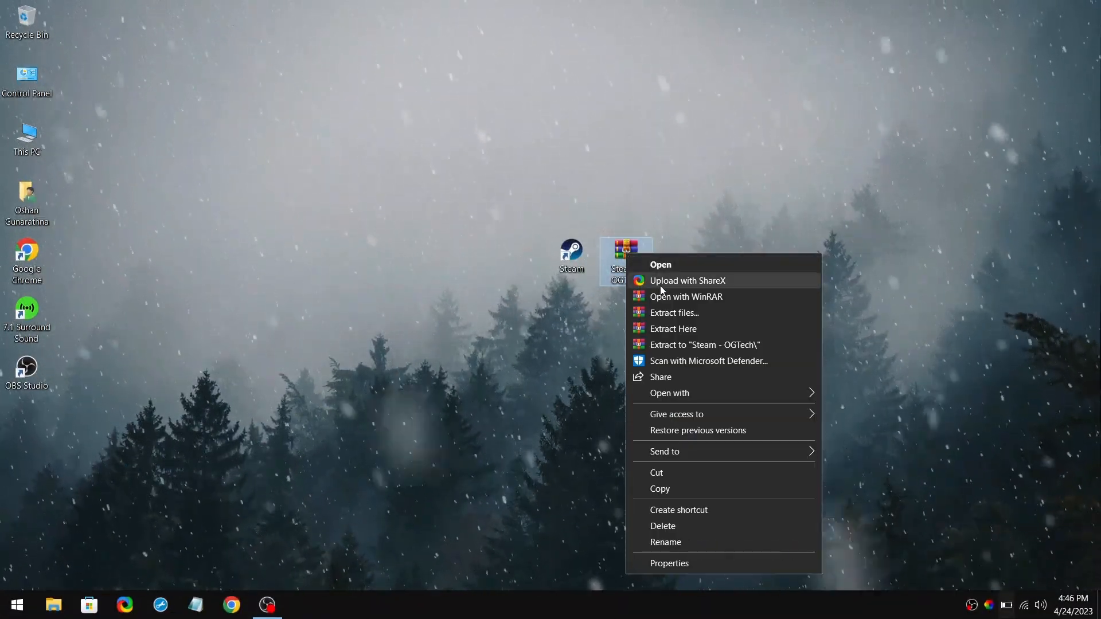
pyautogui.click(693, 313)
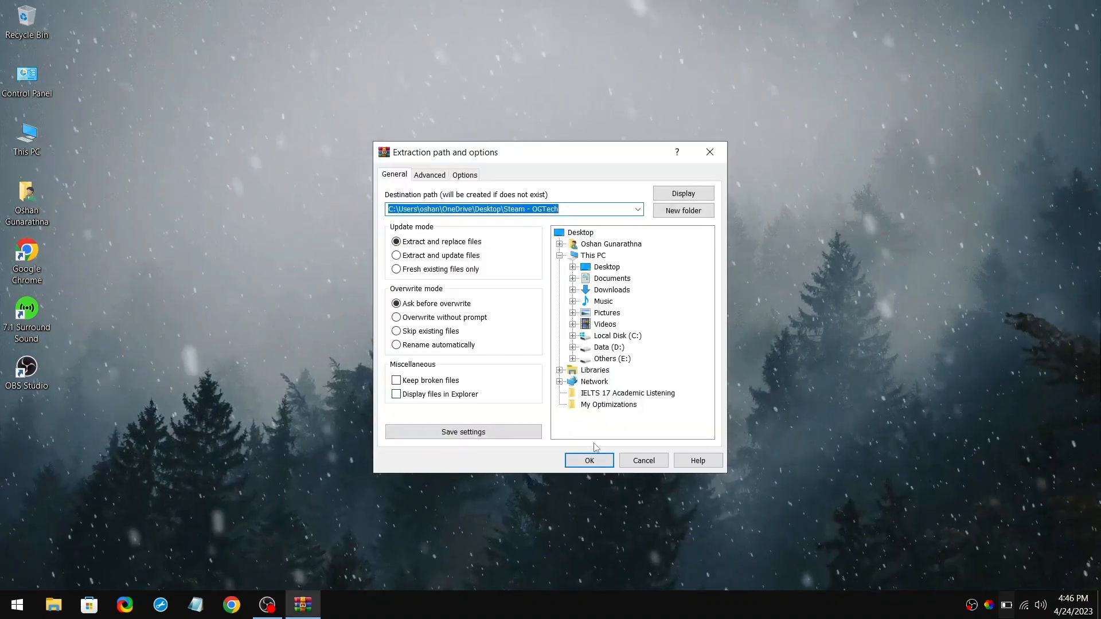
pyautogui.click(585, 460)
pyautogui.doubleClick(682, 263)
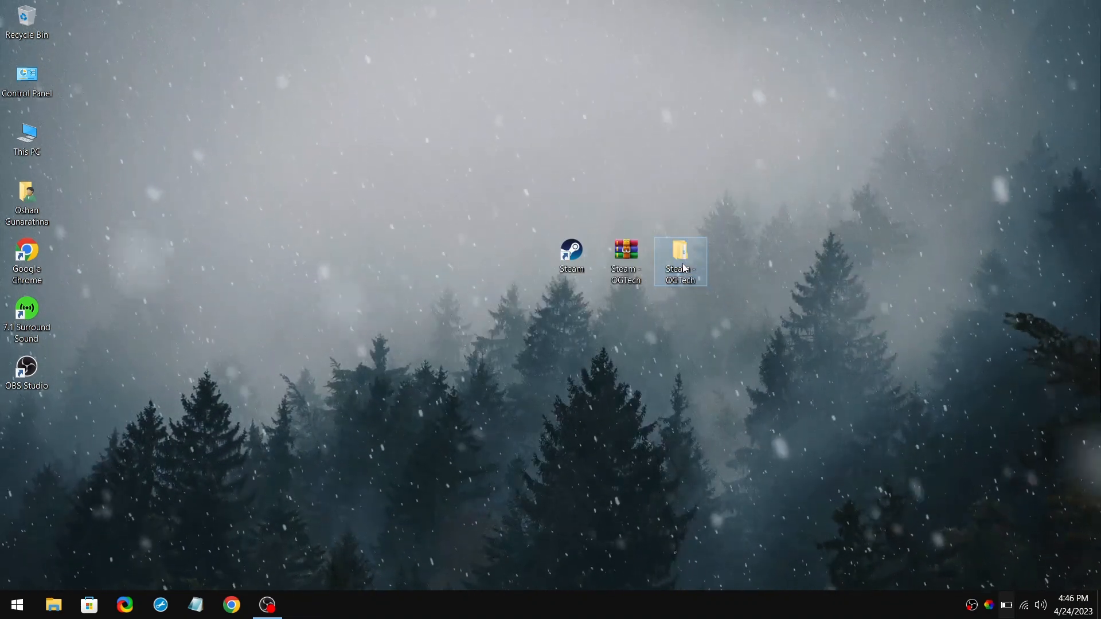
# Step: Open Steam Batch File Command in Notepad and select the mini command steam://open/minigameslist
pyautogui.doubleClick(310, 97)
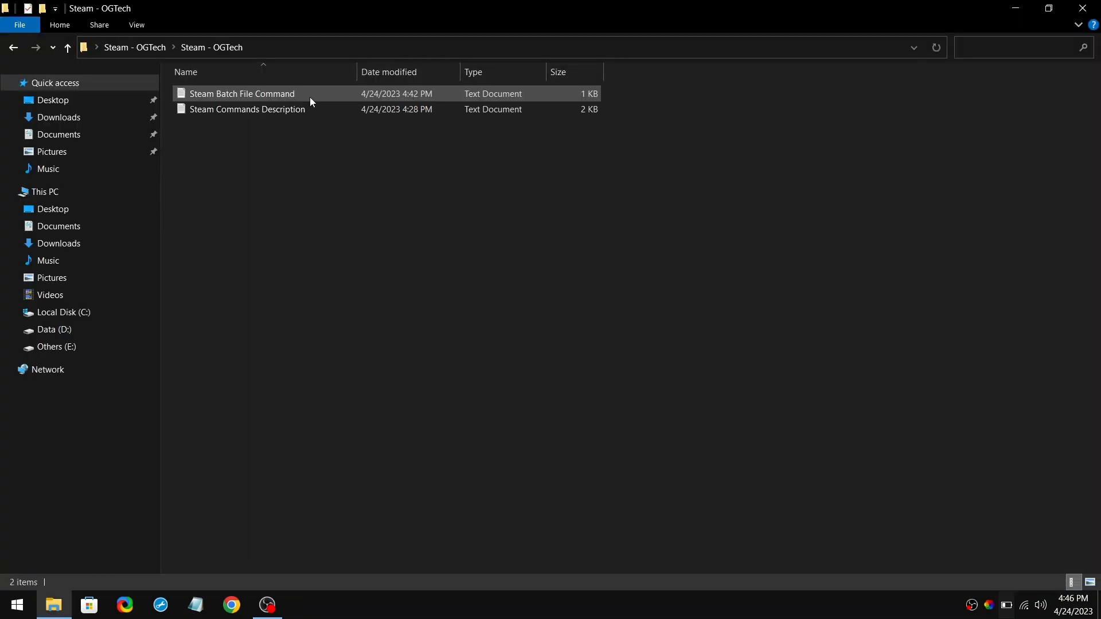
pyautogui.doubleClick(310, 97)
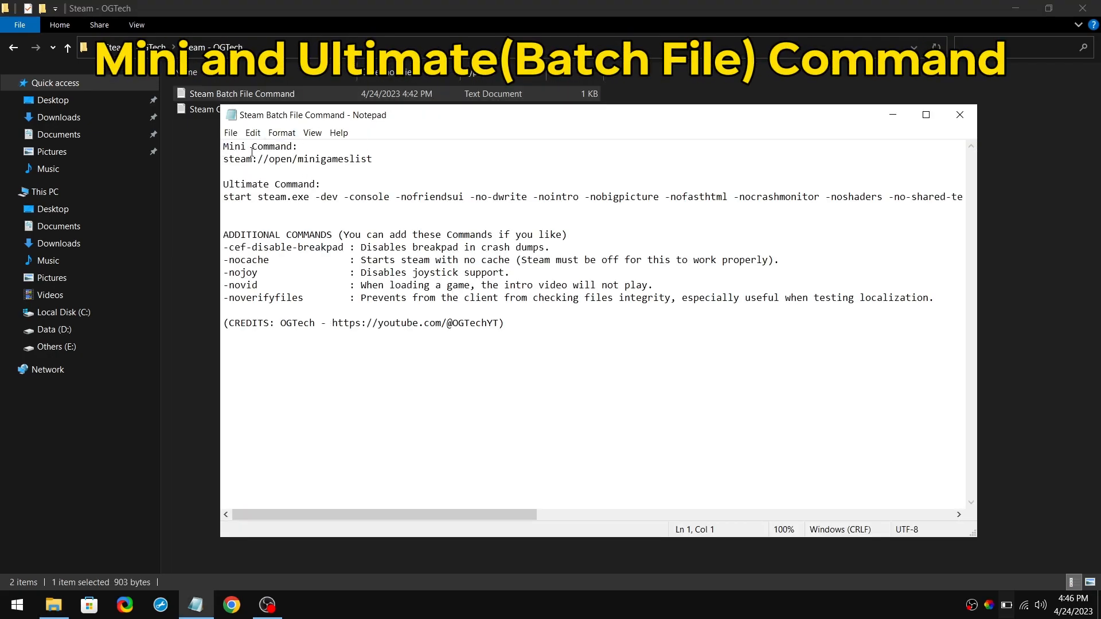
pyautogui.keyDown('shift'); pyautogui.click(381, 163); pyautogui.keyUp('shift')
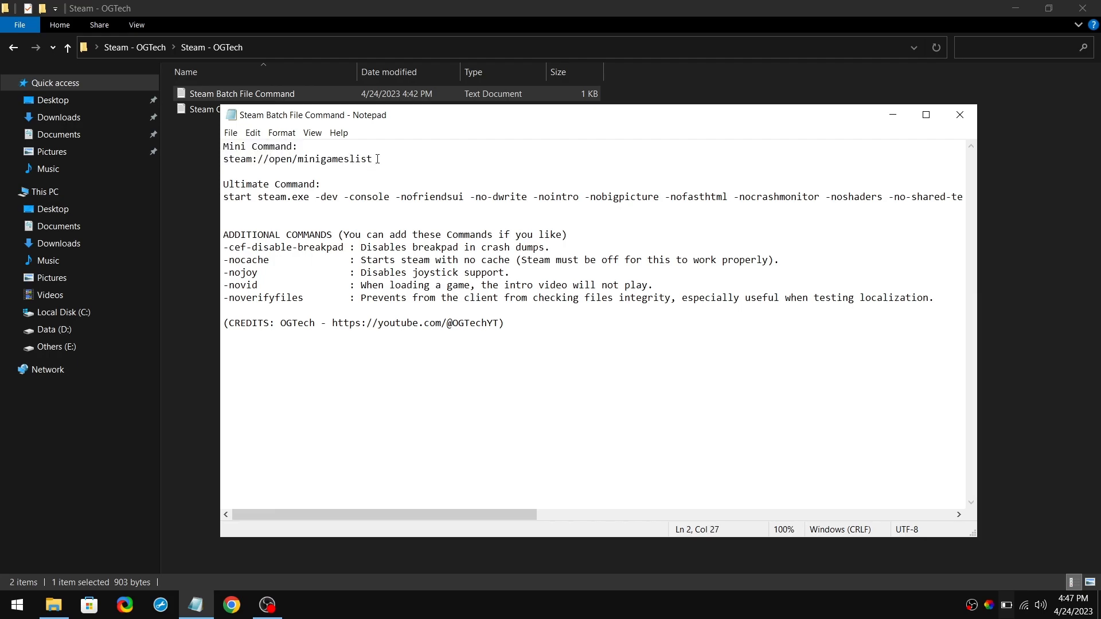
# Step: Copy steam://open/minigameslist and run it through the Windows Run dialog
pyautogui.rightClick(256, 160)
pyautogui.click(322, 199)
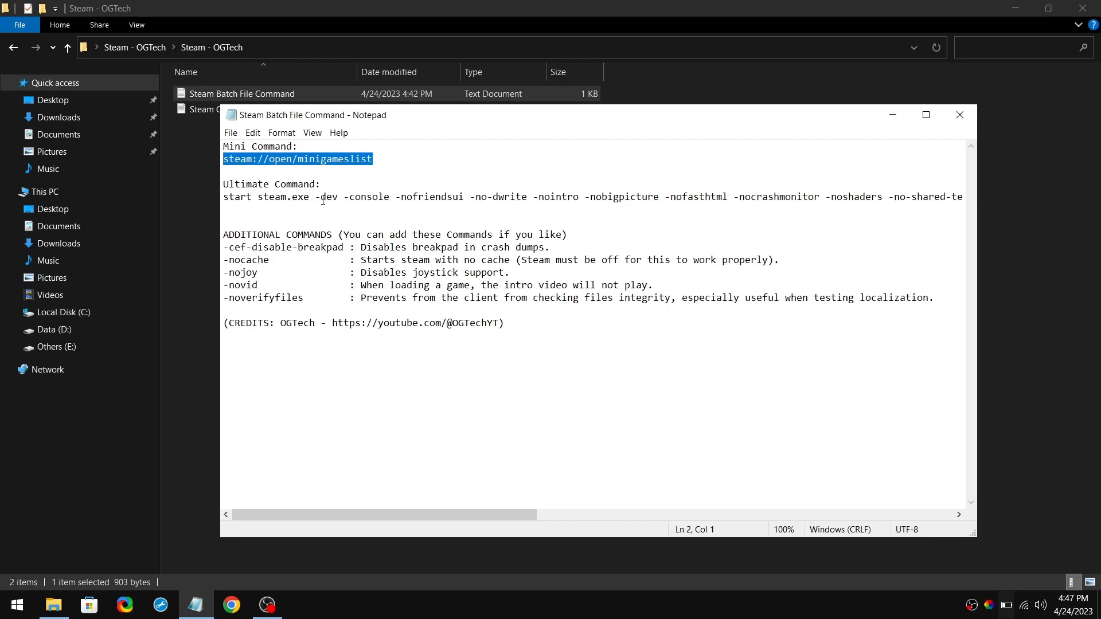
pyautogui.press('super+r')
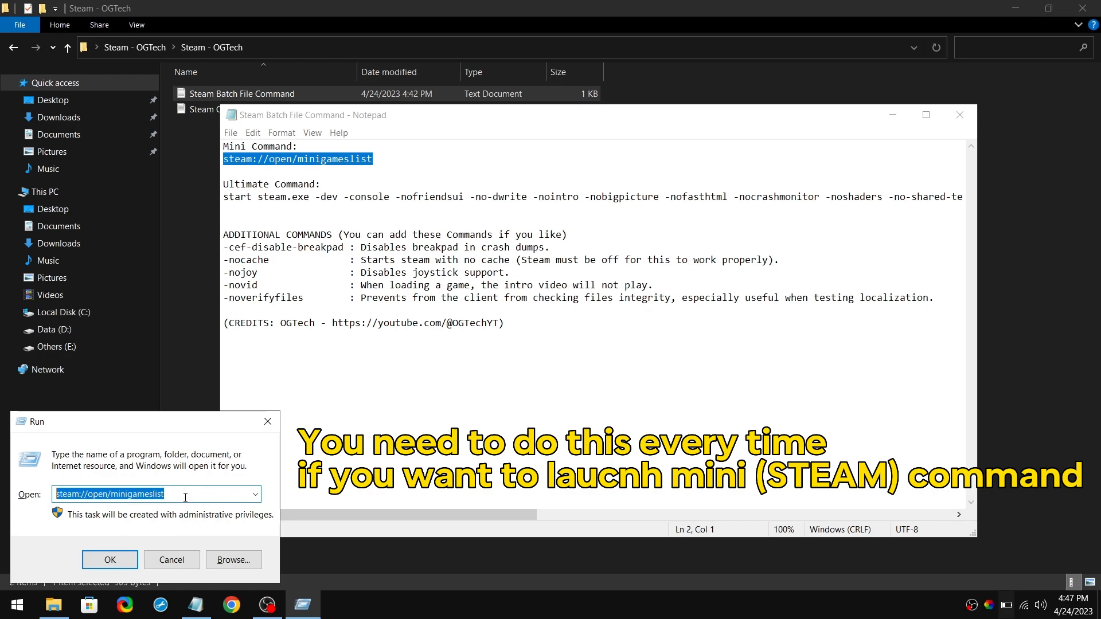
pyautogui.click(121, 561)
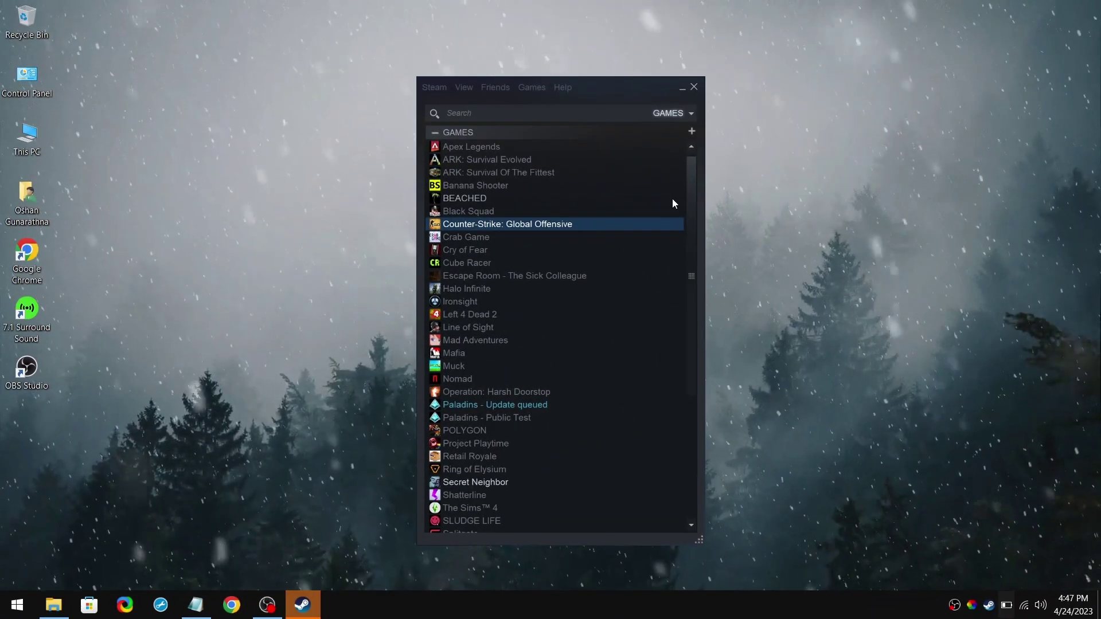
pyautogui.scroll(-3, 662, 207)
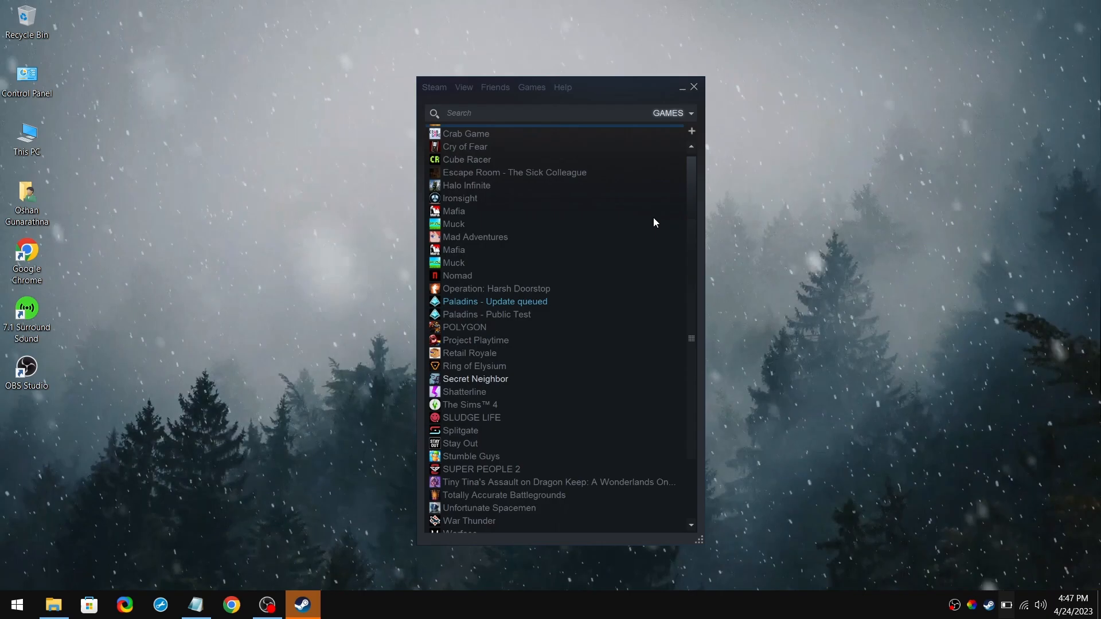
pyautogui.scroll(5, 652, 222)
# Step: Select Counter-Strike: Global Offensive, then expand Steam (32 bit) in Task Manager to check memory use
pyautogui.click(653, 222)
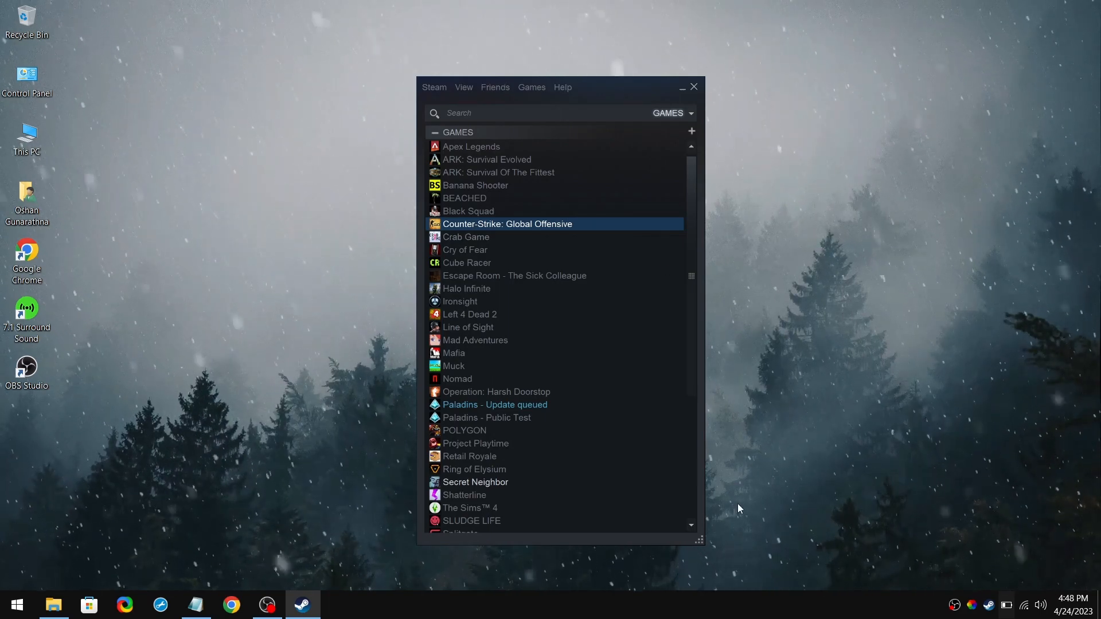
pyautogui.rightClick(759, 605)
pyautogui.click(788, 549)
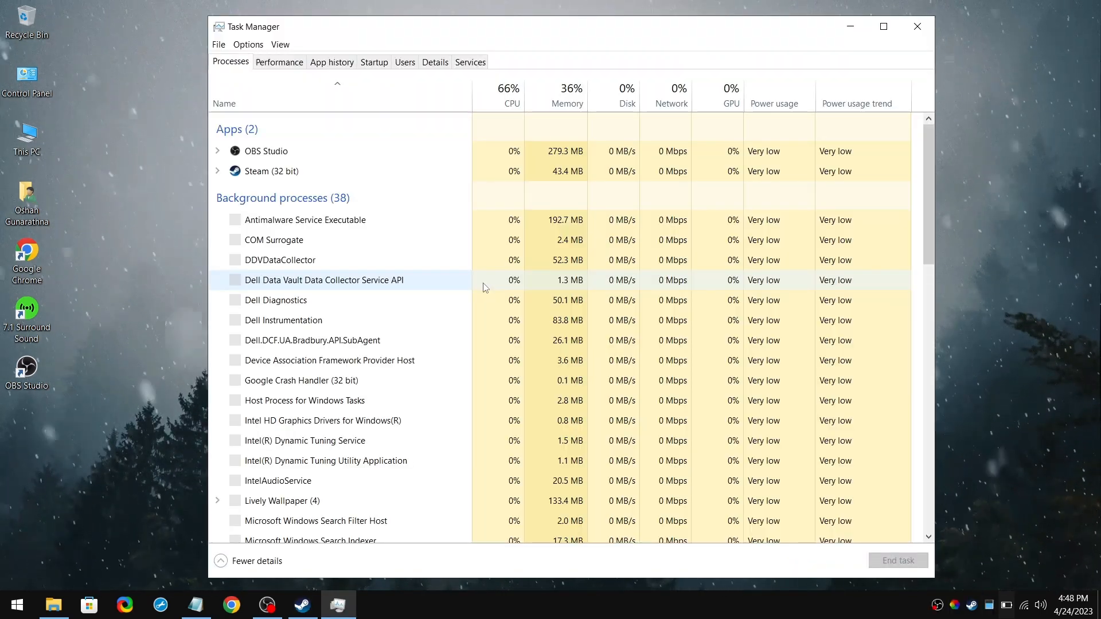
pyautogui.click(217, 192)
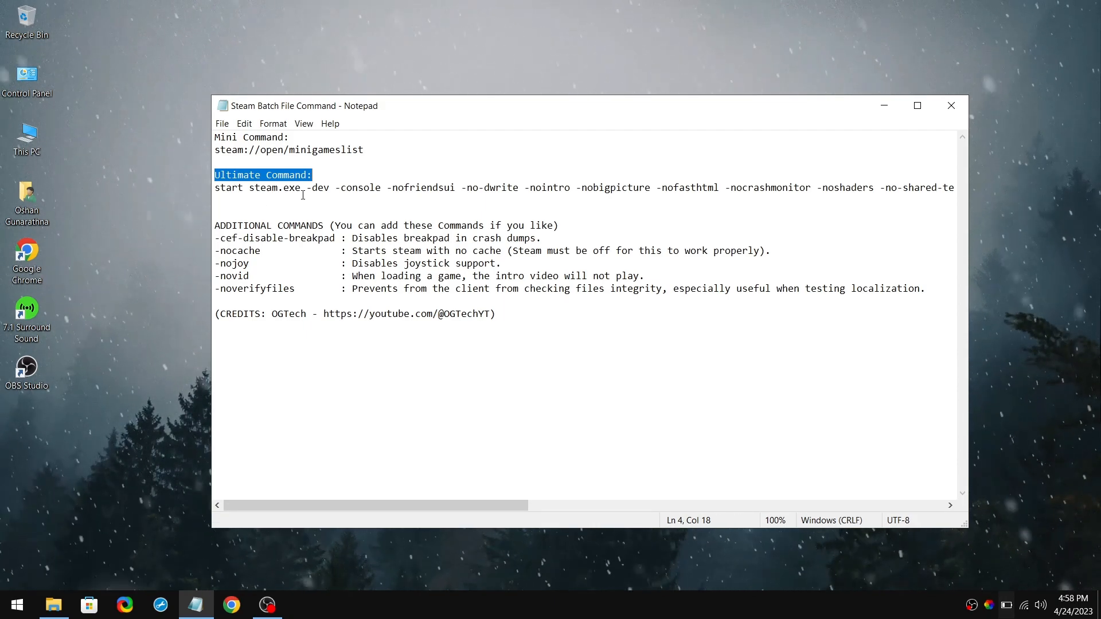
# Step: Copy the whole Ultimate Command line from the command notes
pyautogui.moveTo(216, 187); pyautogui.dragTo(926, 188)
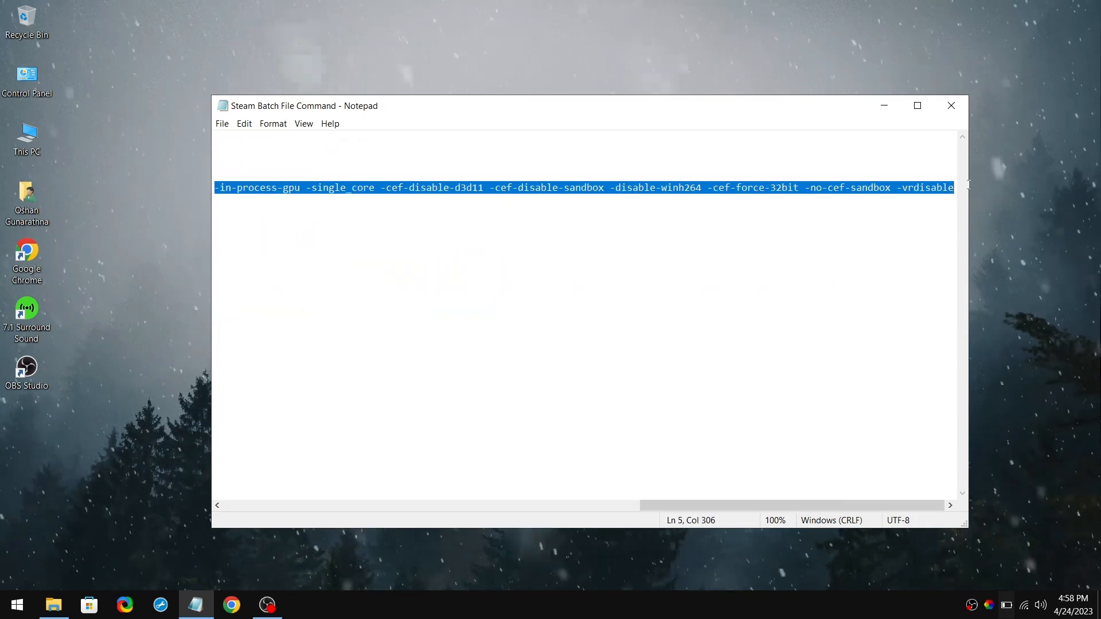
pyautogui.rightClick(926, 187)
pyautogui.click(955, 222)
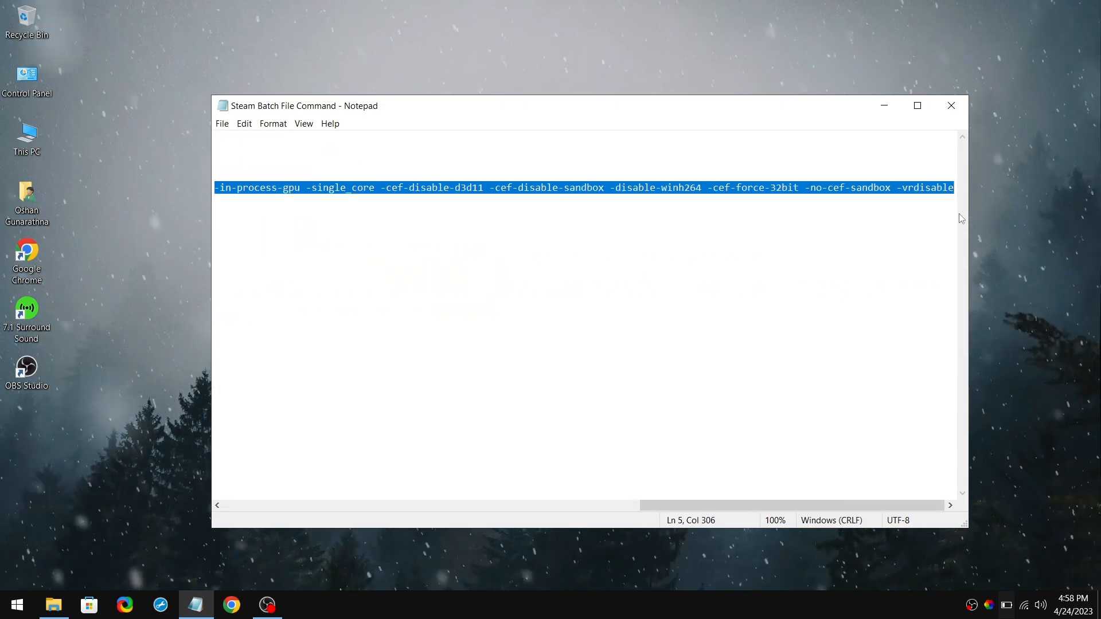
pyautogui.click(883, 105)
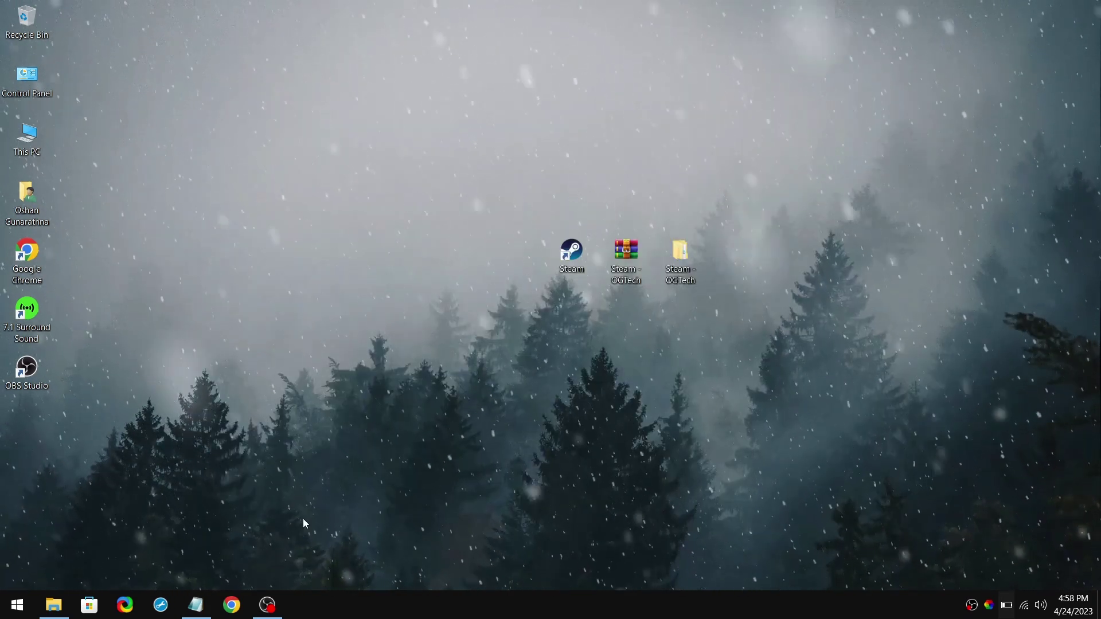
# Step: Paste the Ultimate command into a new blank Notepad document
pyautogui.rightClick(202, 608)
pyautogui.click(202, 532)
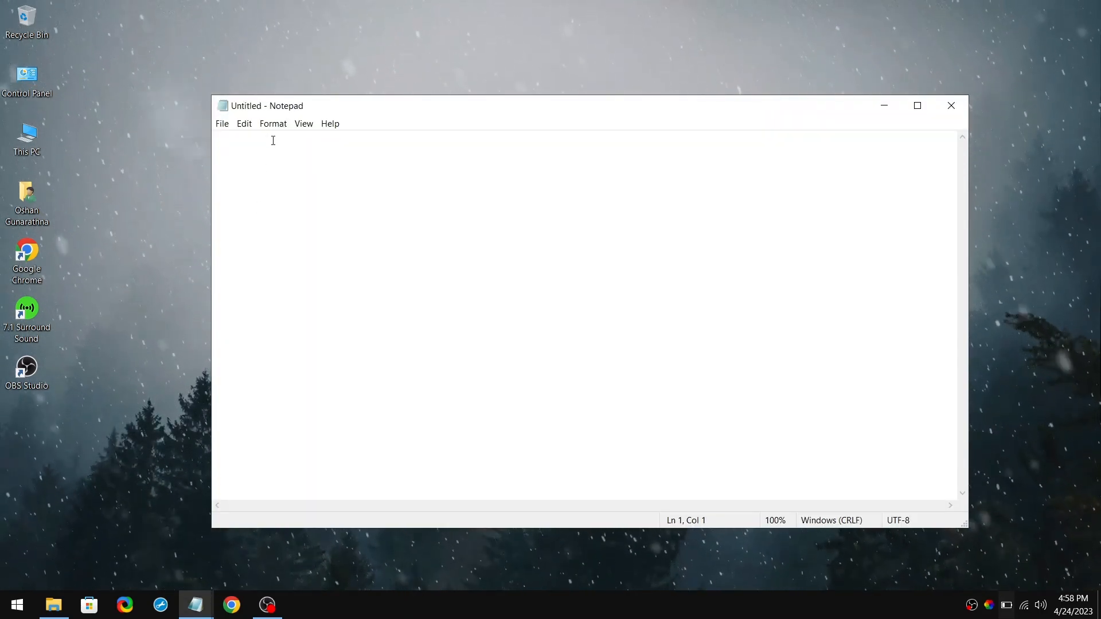
pyautogui.hotkey('ctrl', 'v')
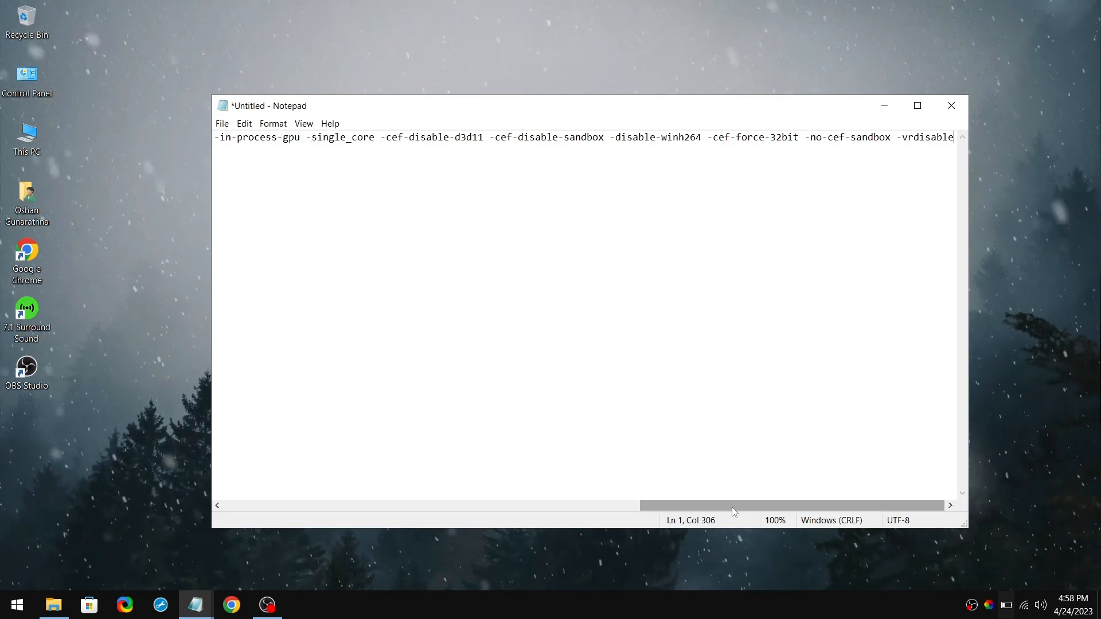
pyautogui.moveTo(732, 506); pyautogui.dragTo(316, 507)
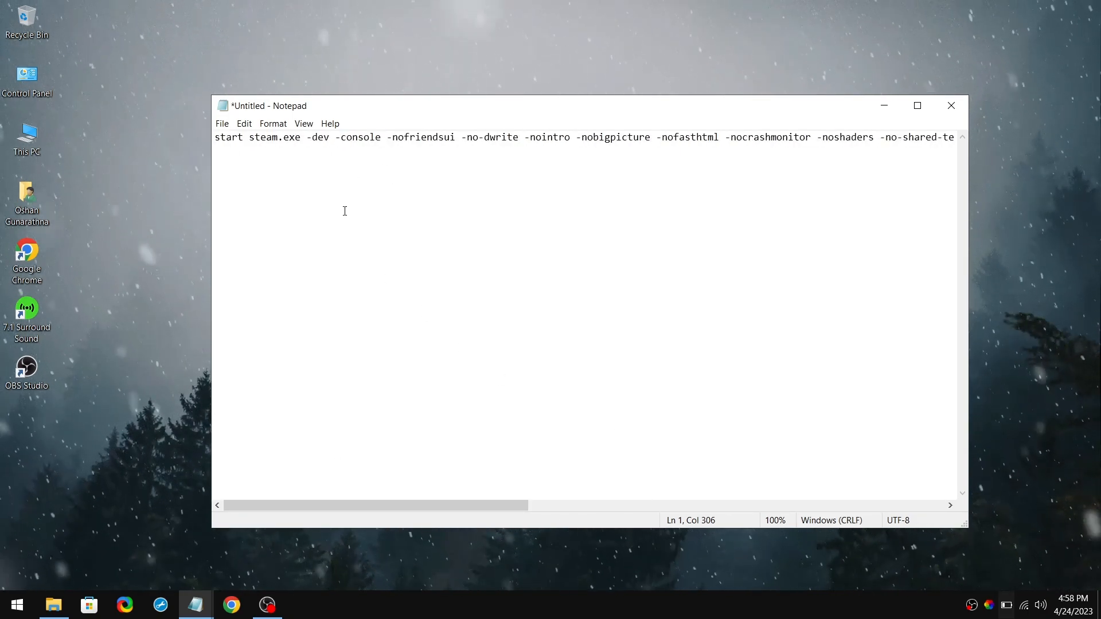
# Step: Open the Steam desktop shortcut's file location in File Explorer
pyautogui.click(889, 103)
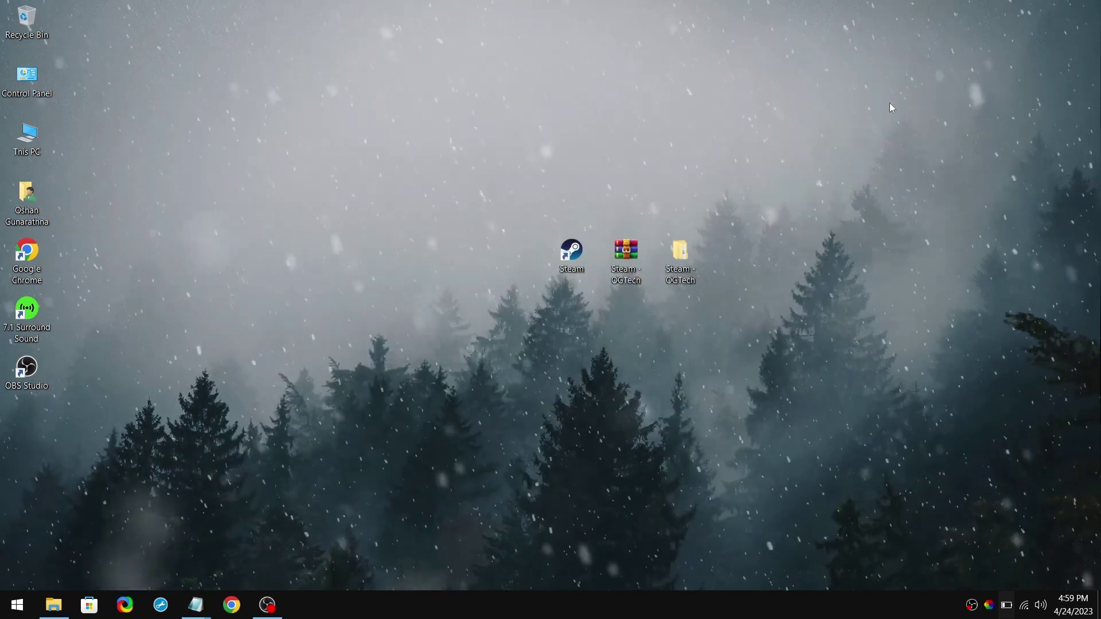
pyautogui.rightClick(564, 257)
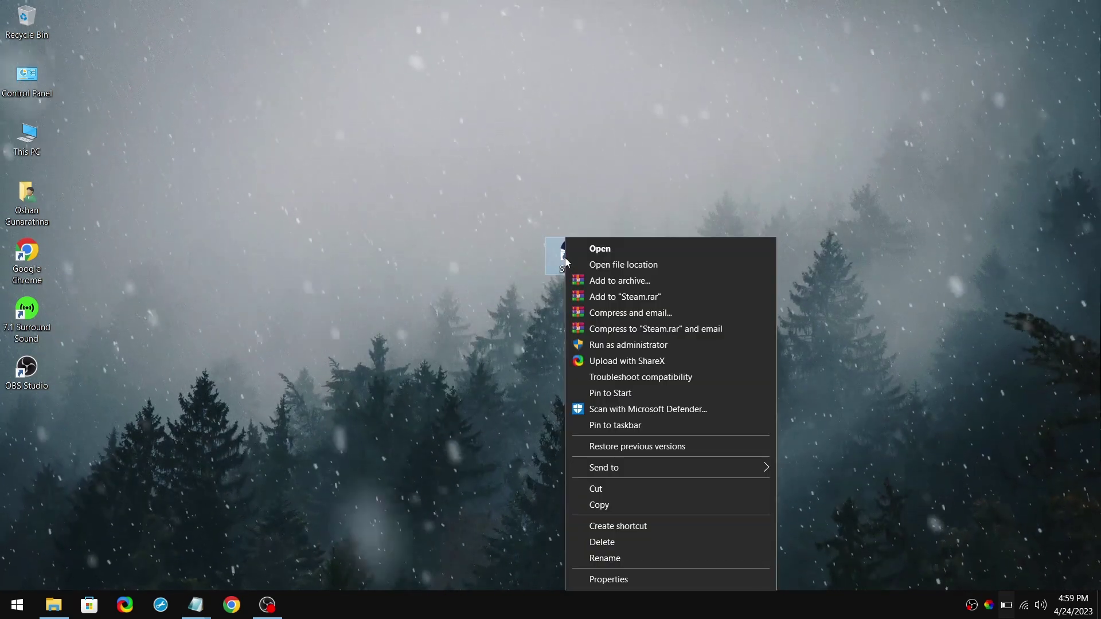
pyautogui.click(666, 263)
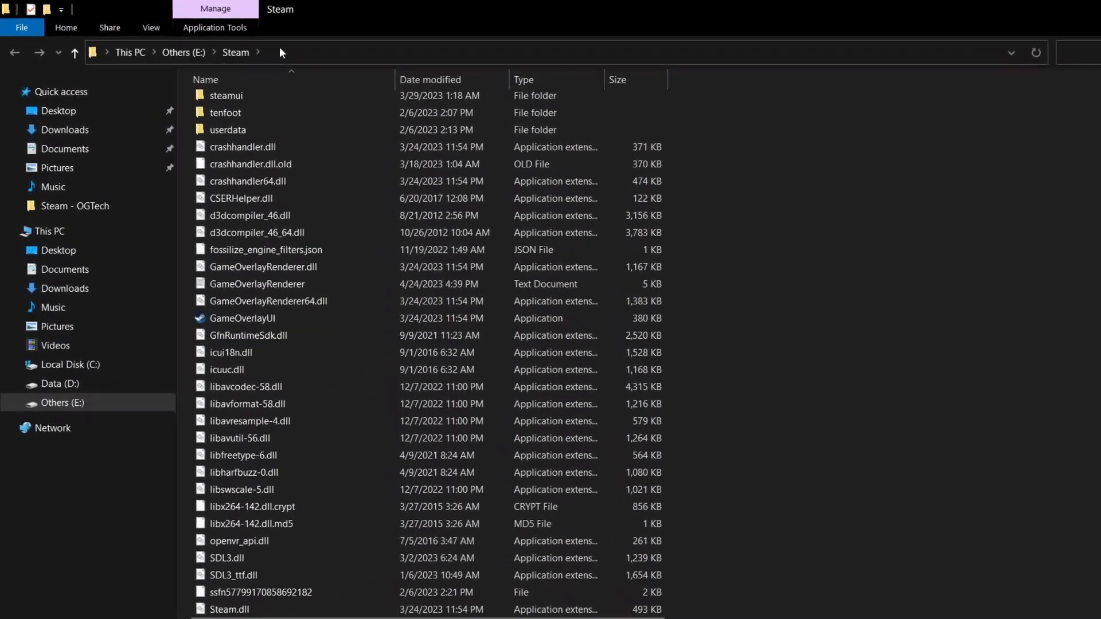
# Step: Copy the E:\Steam folder path from the address bar and show the desktop
pyautogui.click(326, 56)
pyautogui.rightClick(137, 59)
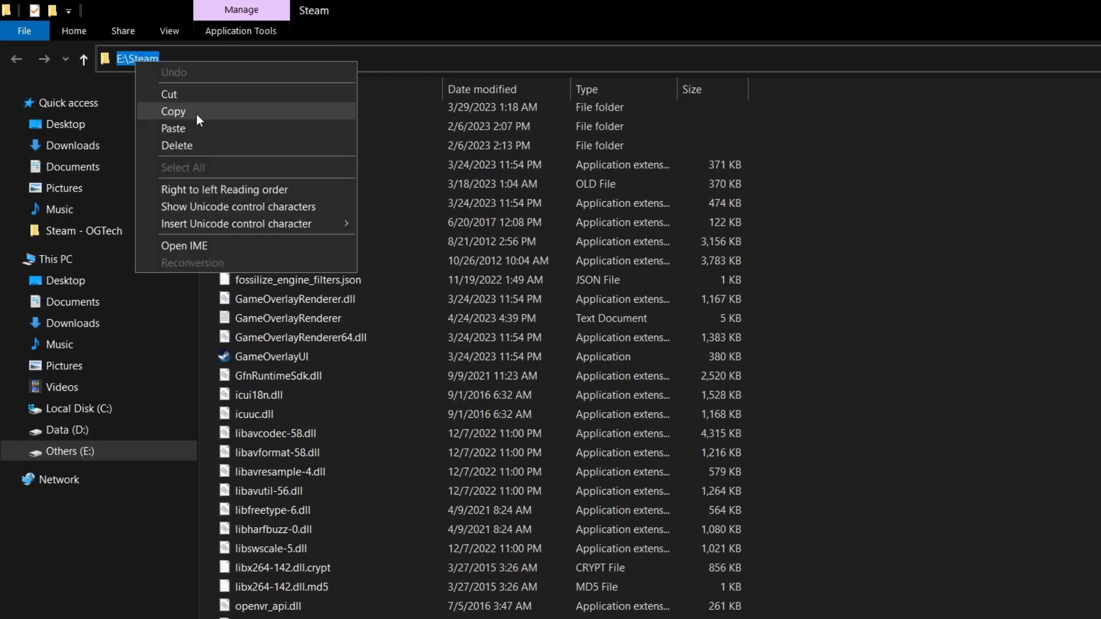
pyautogui.click(197, 115)
pyautogui.press('super+d')
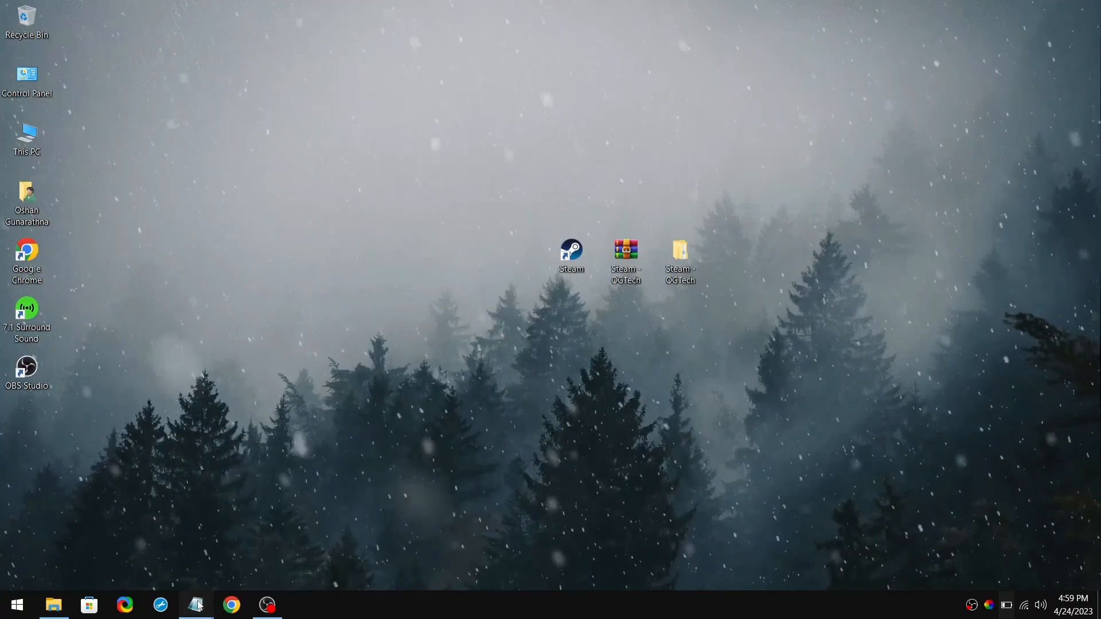
# Step: Start Save As for the command note and navigate to the E:\Steam folder
pyautogui.click(272, 525)
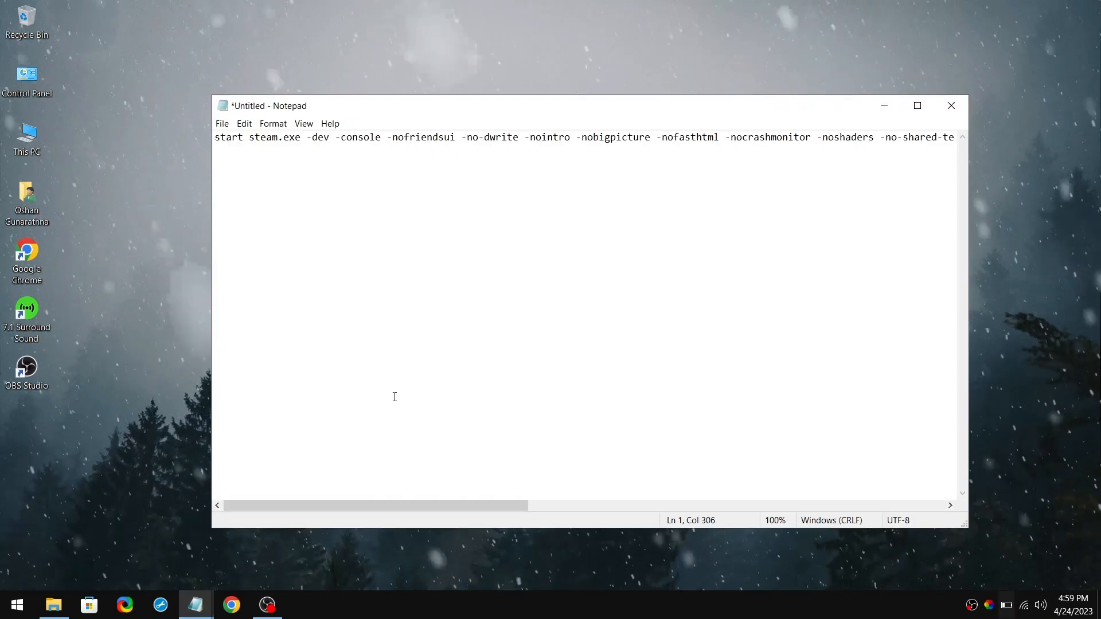
pyautogui.click(222, 125)
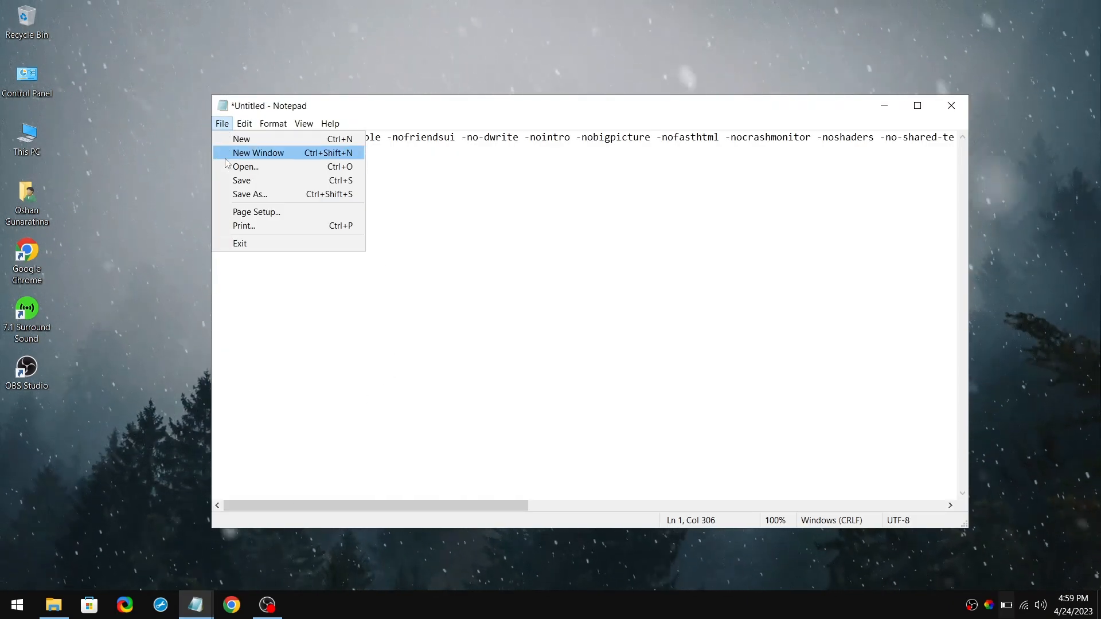
pyautogui.click(268, 194)
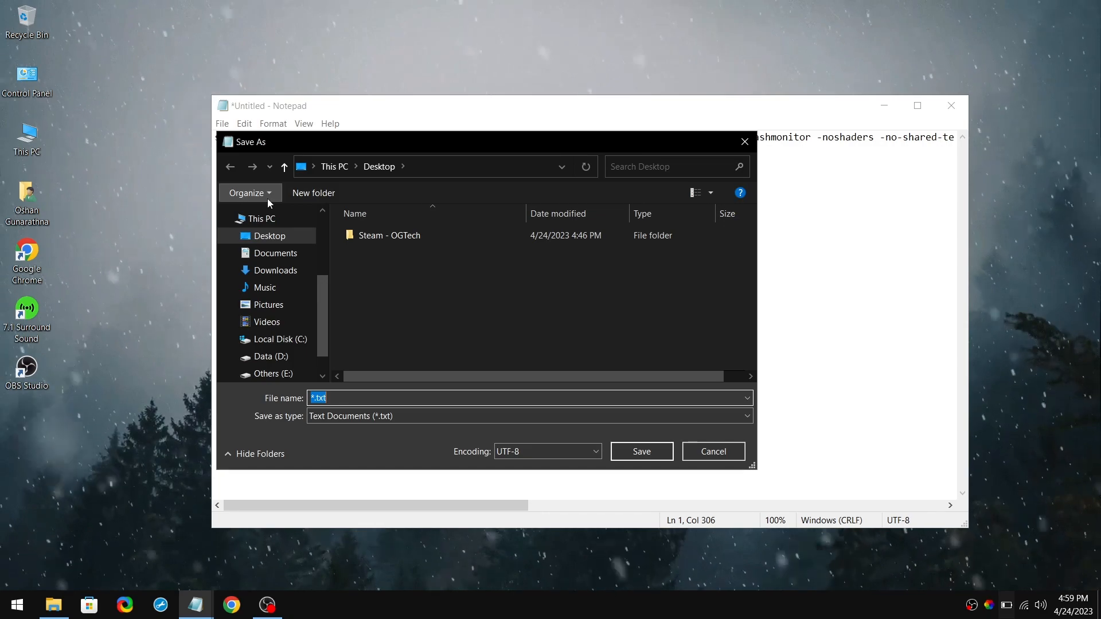
pyautogui.click(444, 169)
pyautogui.write('E:\\Steam')
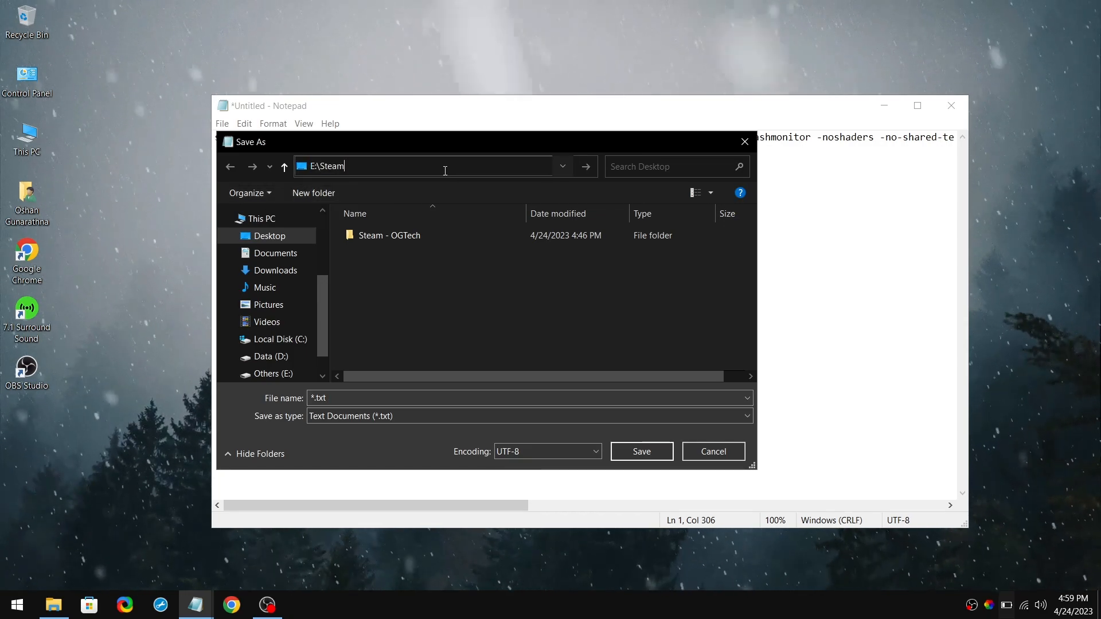
pyautogui.press('Return')
pyautogui.scroll(-3, 533, 268)
pyautogui.scroll(-1, 482, 283)
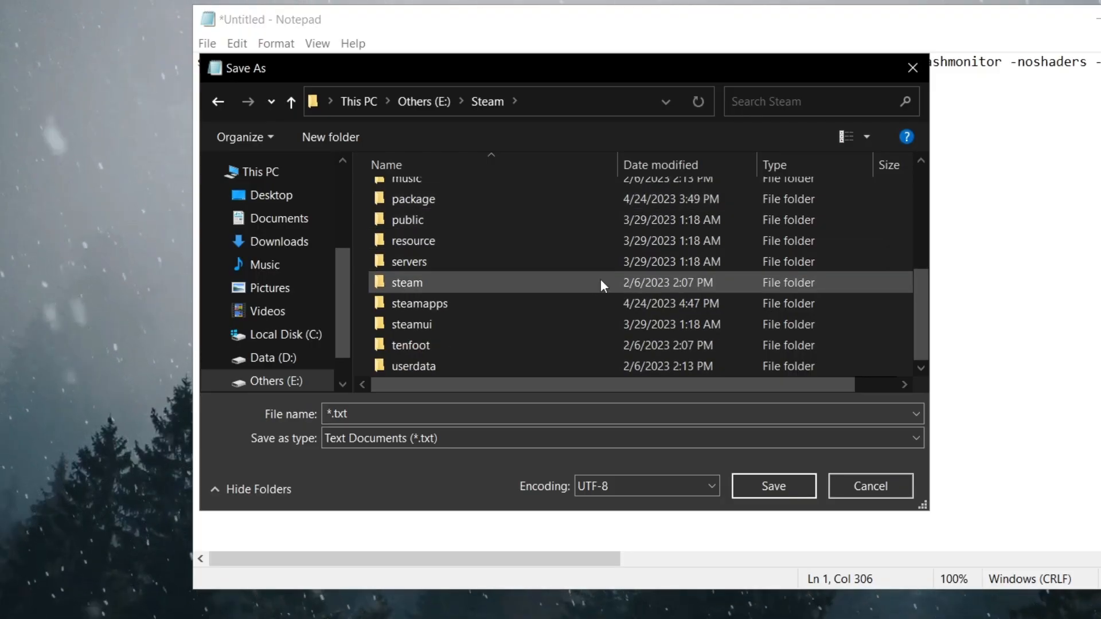
# Step: Save the launch command as Steam.bat
pyautogui.doubleClick(367, 397)
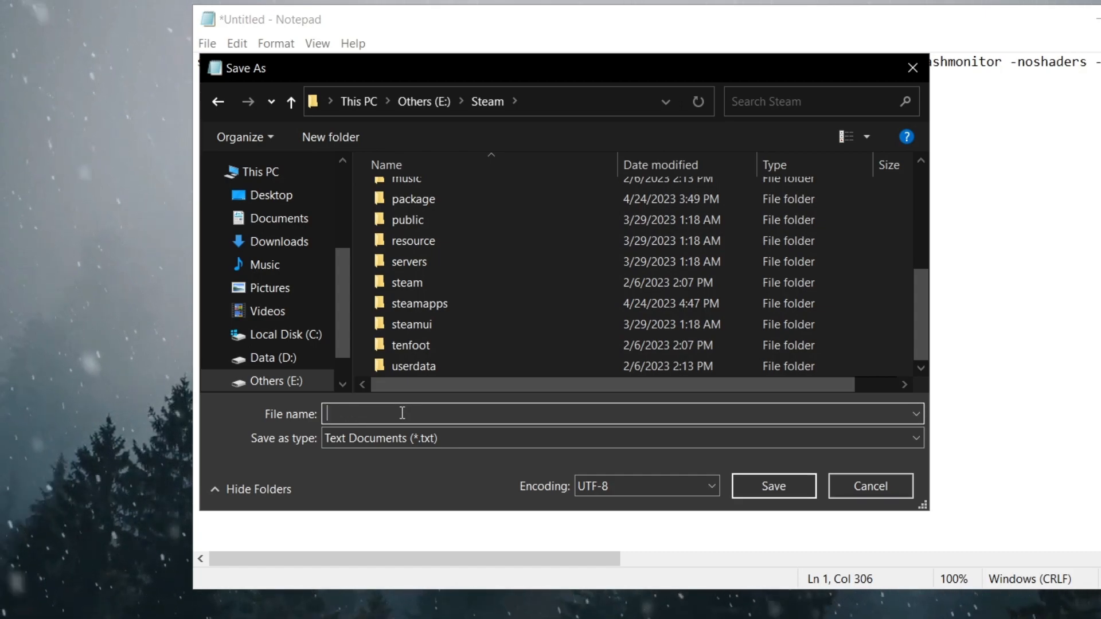
pyautogui.write('Steam')
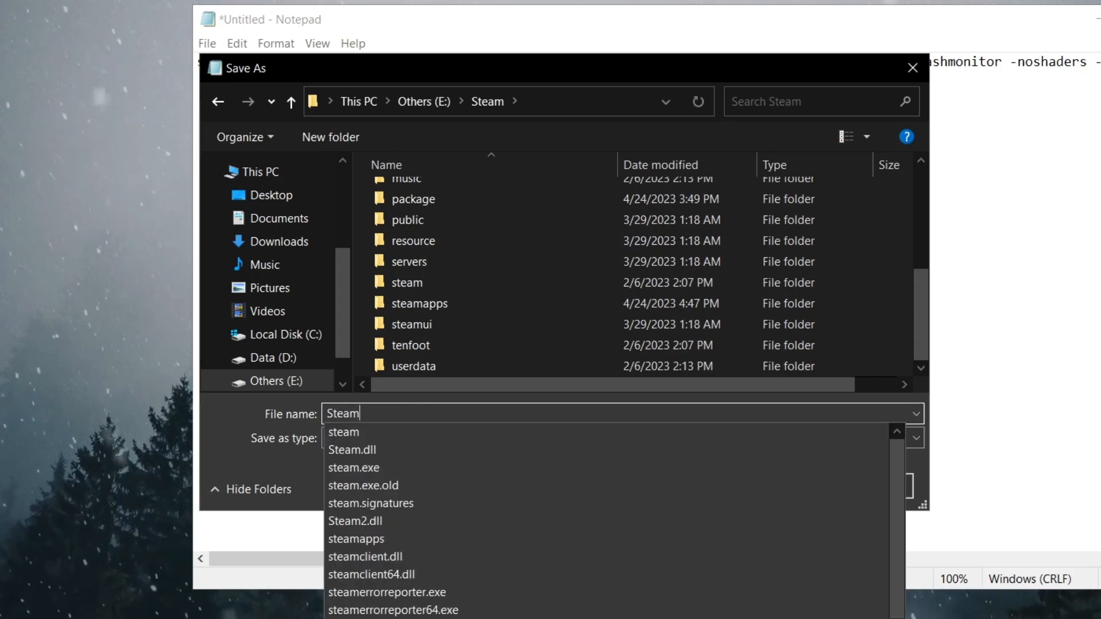
pyautogui.write('.bat')
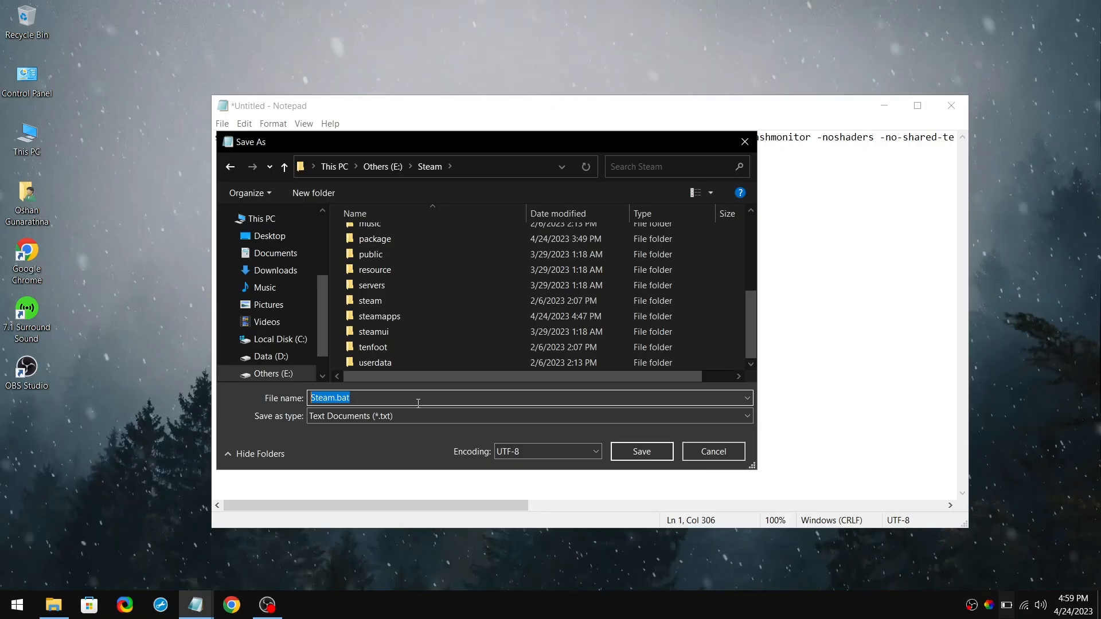
pyautogui.click(625, 448)
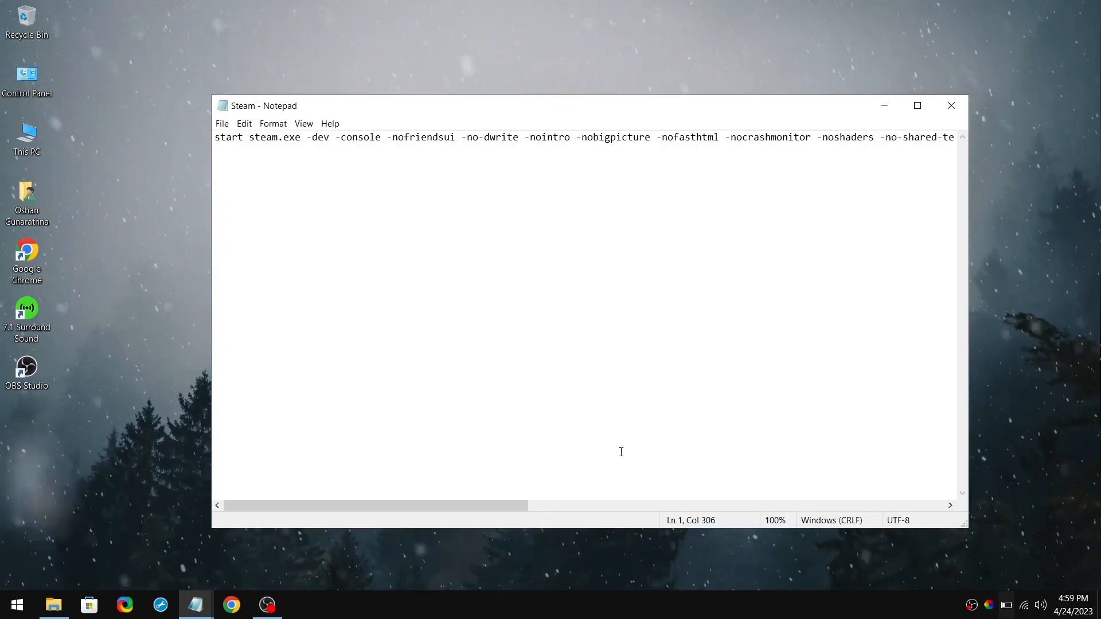
# Step: Locate Steam.bat in the Steam install folder via the desktop shortcut's file location and bring up its options
pyautogui.click(950, 106)
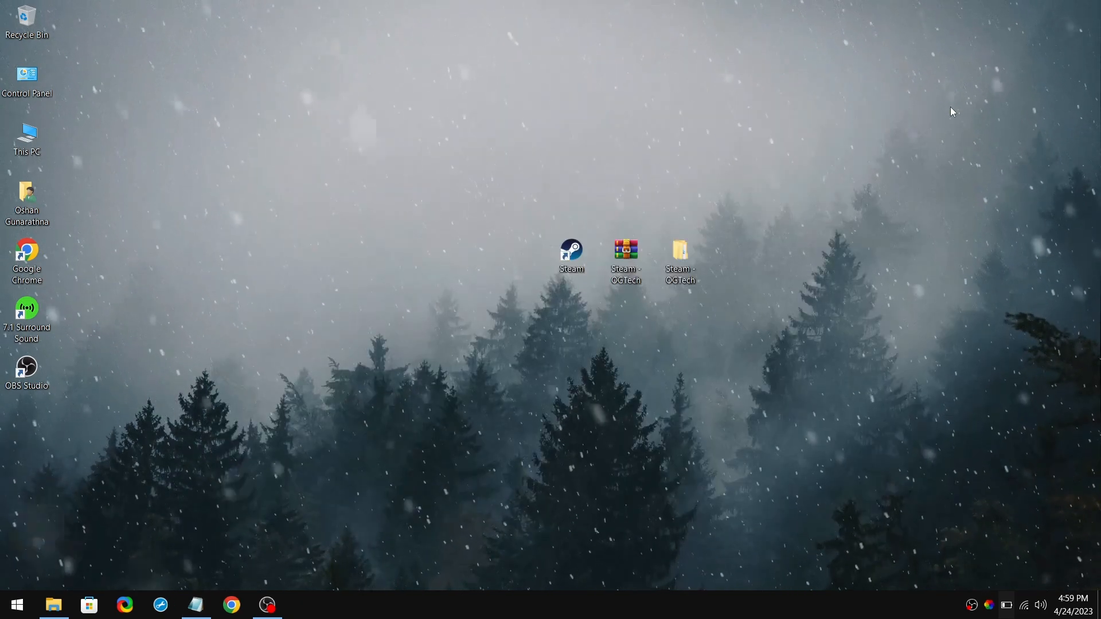
pyautogui.rightClick(565, 240)
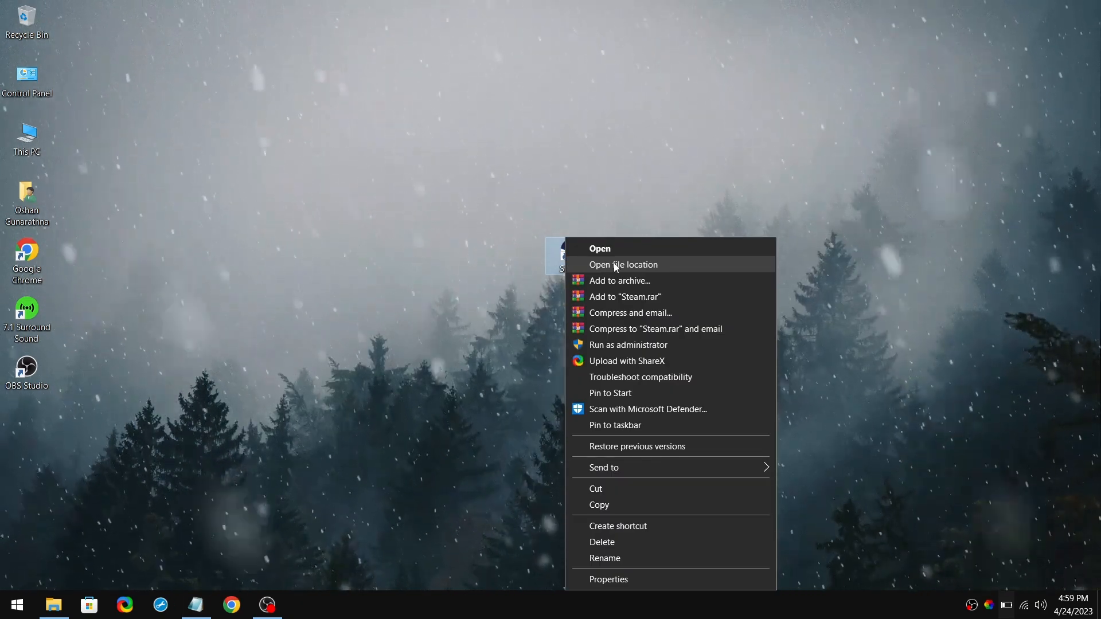
pyautogui.click(616, 265)
pyautogui.scroll(-2, 651, 265)
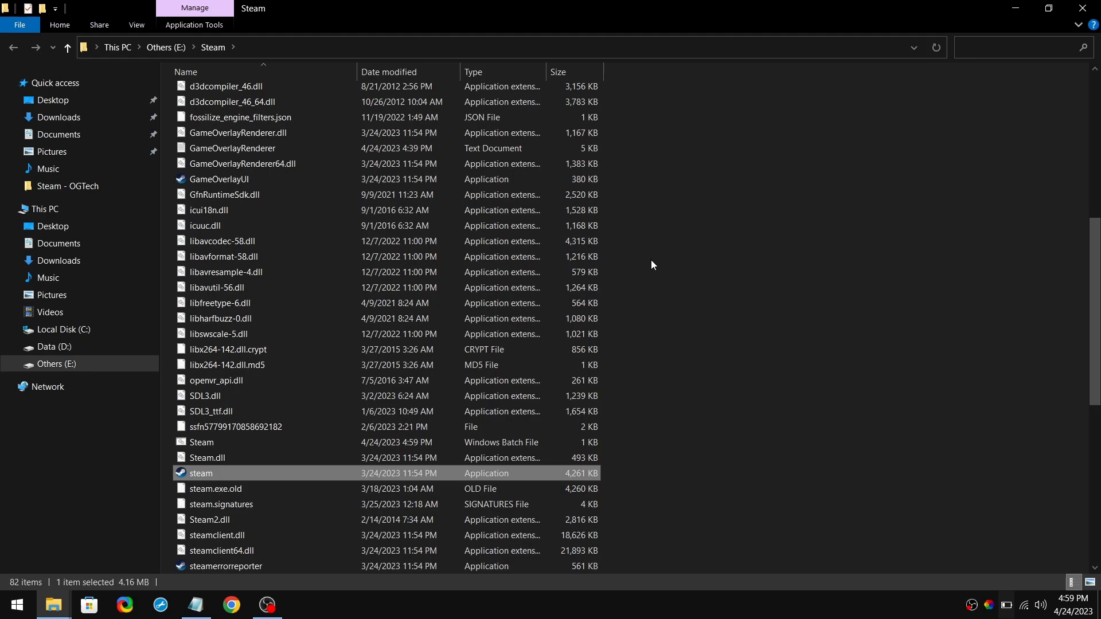
pyautogui.scroll(-2, 651, 265)
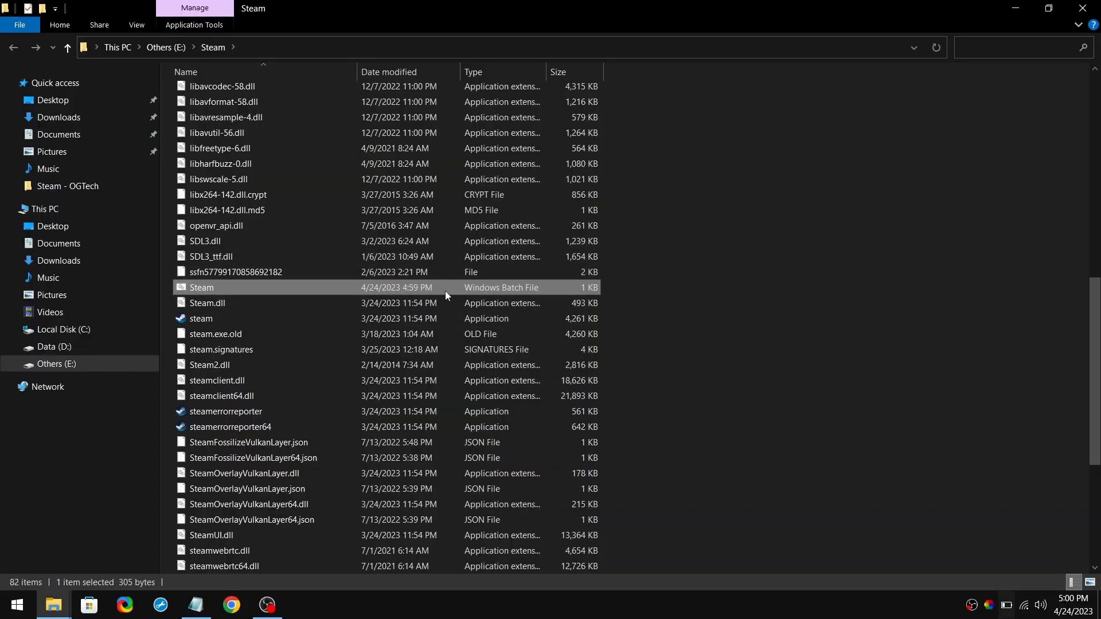
pyautogui.rightClick(229, 289)
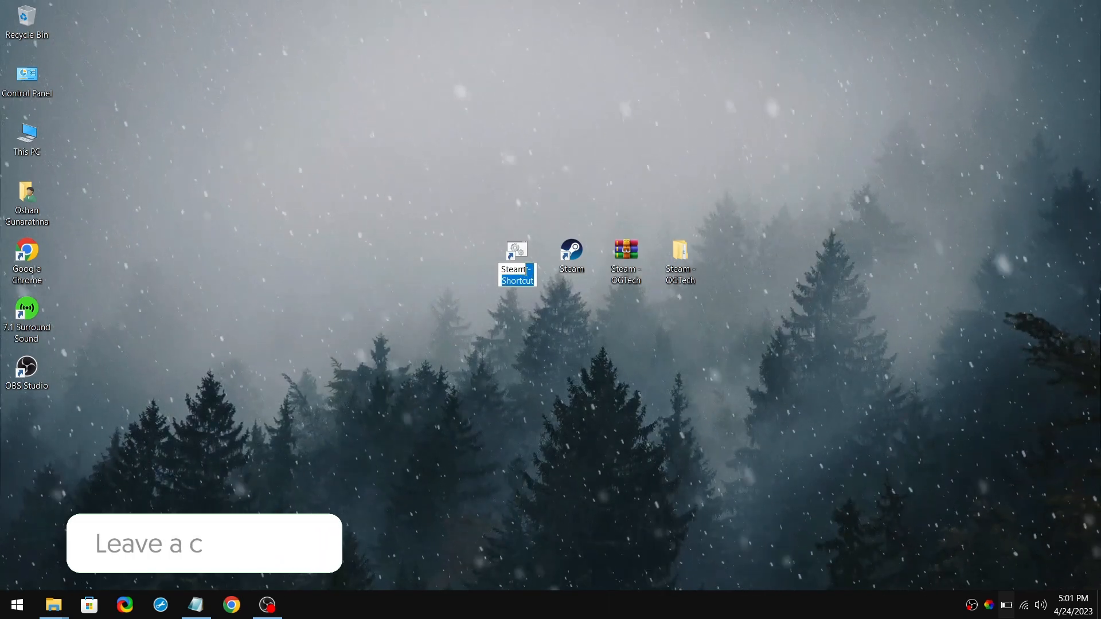
pyautogui.write('Steam LITE')
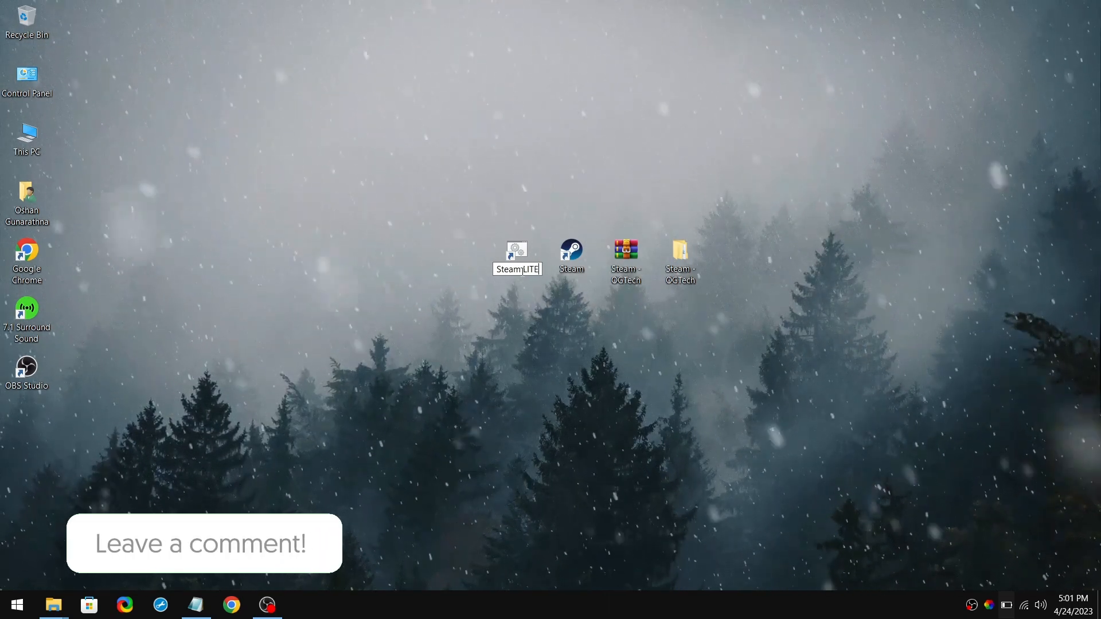
# Step: Name the shortcut 'Steam LITE' and start choosing another icon file from its properties
pyautogui.press('Return')
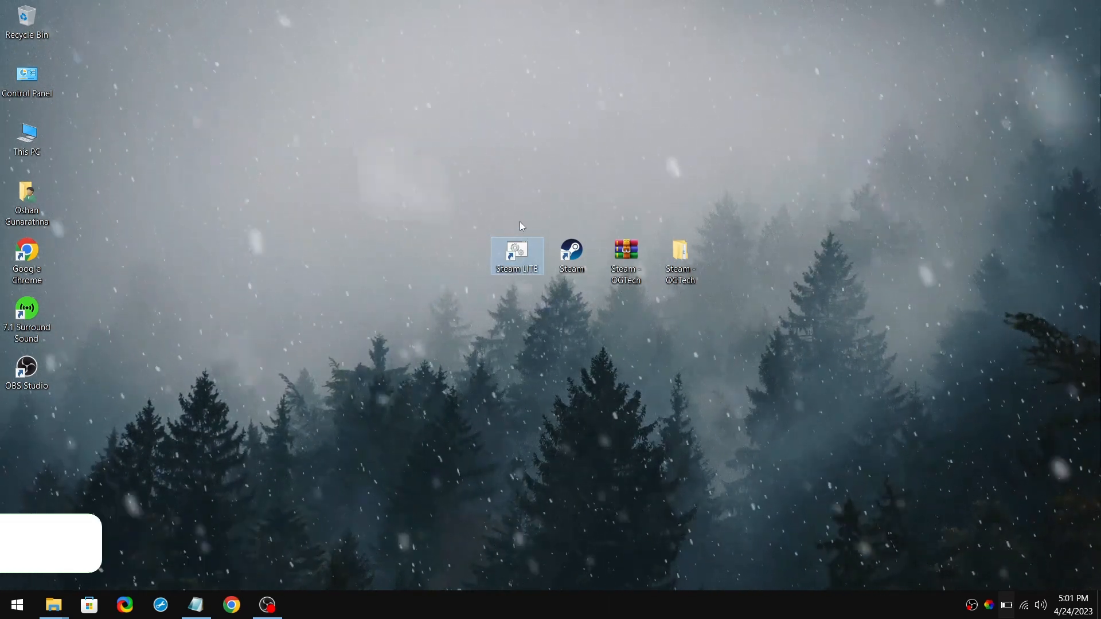
pyautogui.rightClick(526, 269)
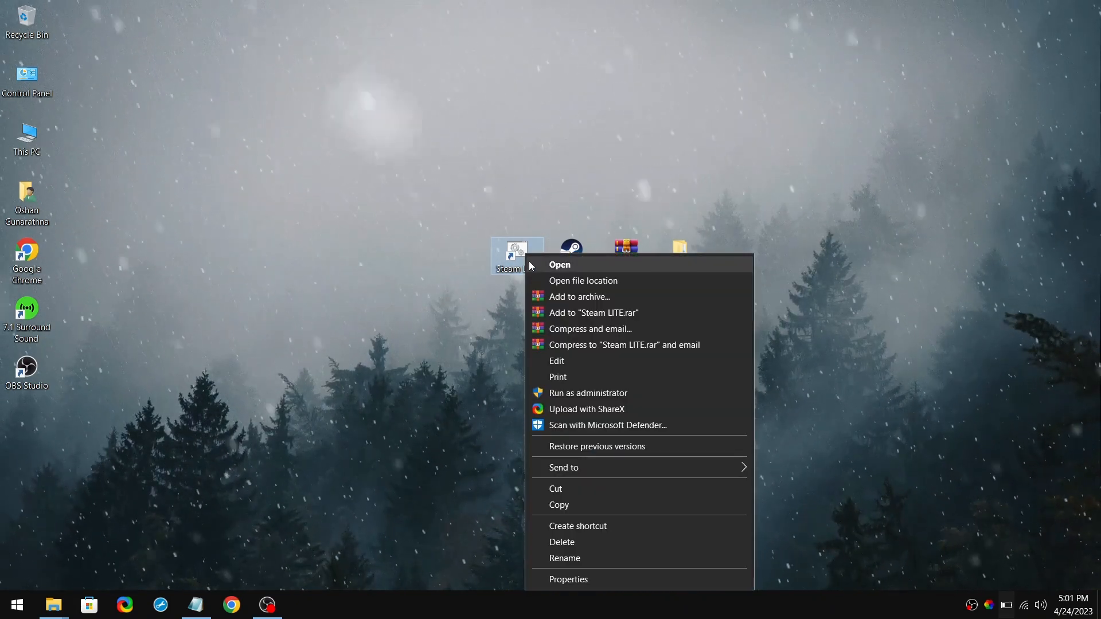
pyautogui.click(573, 577)
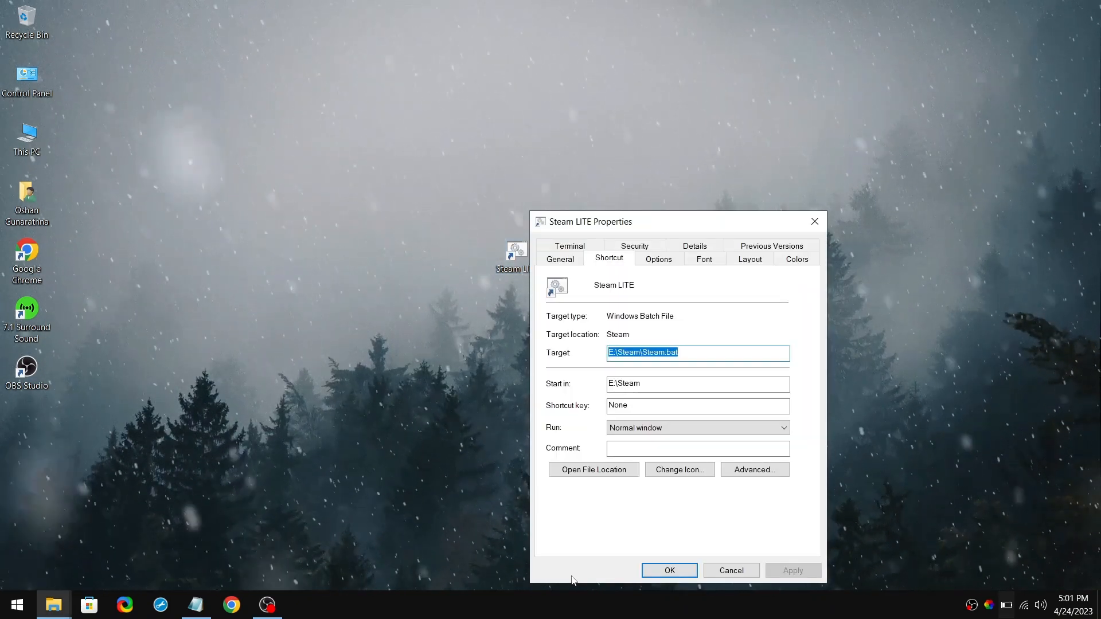
pyautogui.click(689, 473)
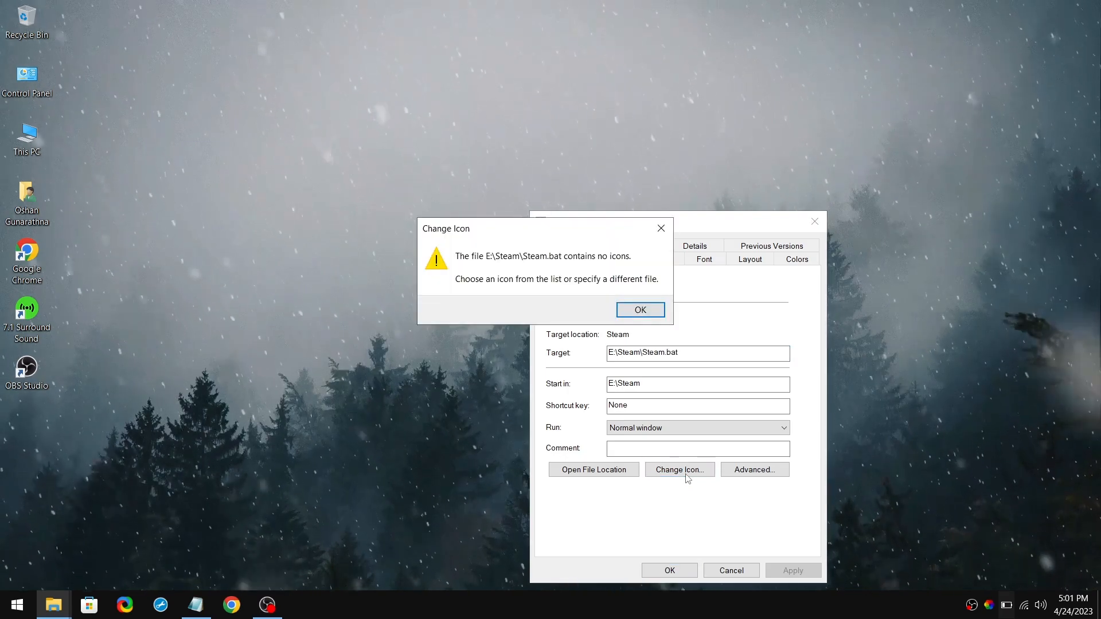
pyautogui.click(637, 310)
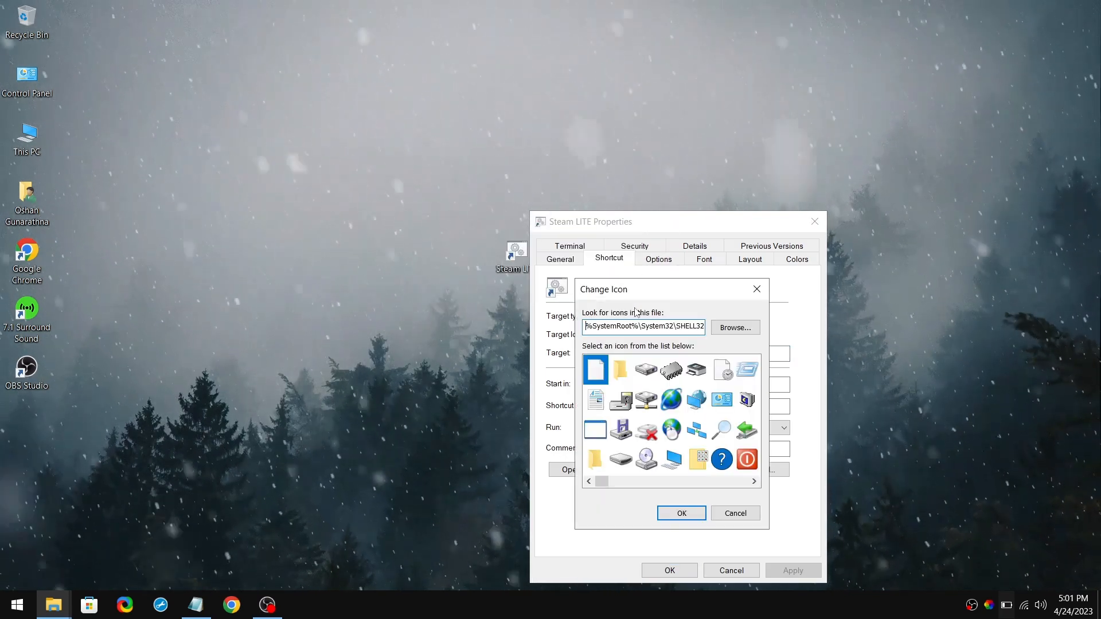
pyautogui.click(741, 330)
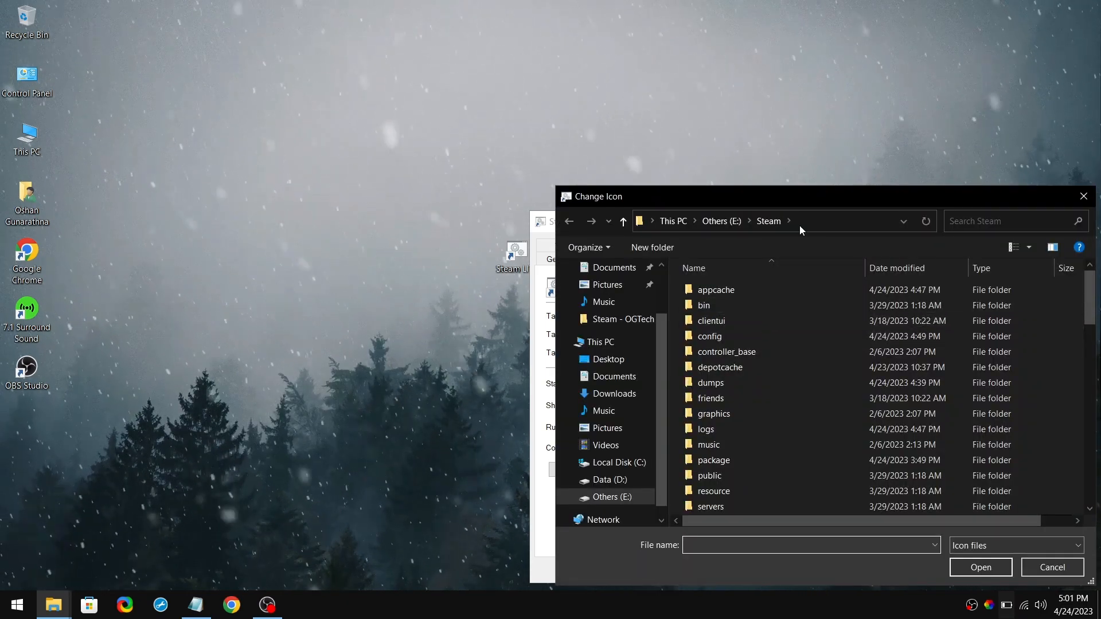
pyautogui.click(801, 219)
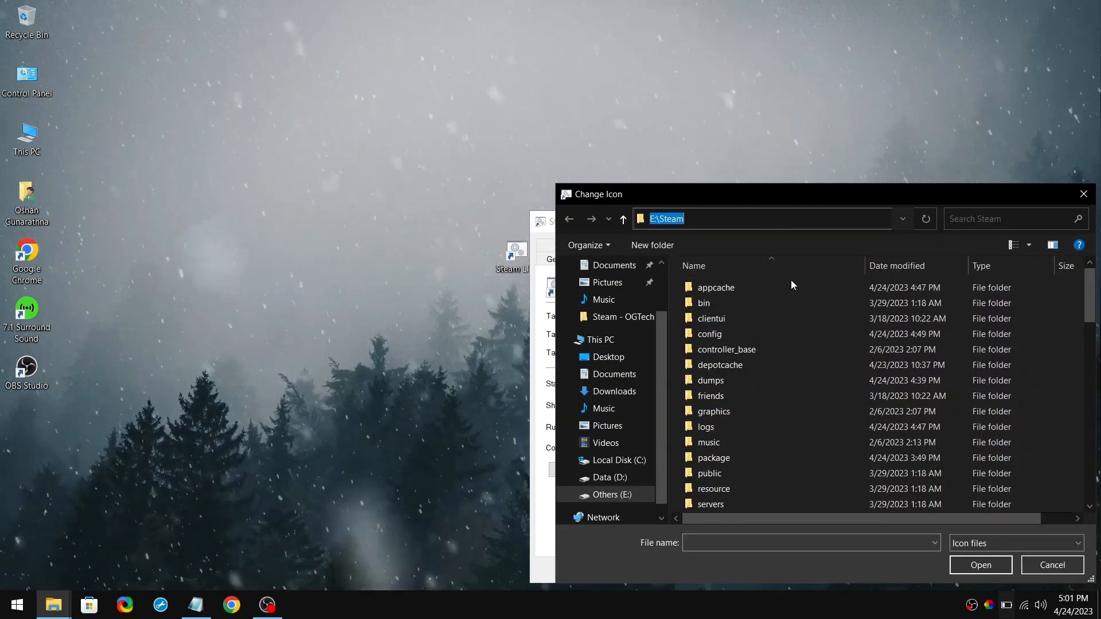
pyautogui.scroll(-10, 774, 335)
pyautogui.scroll(-3, 788, 356)
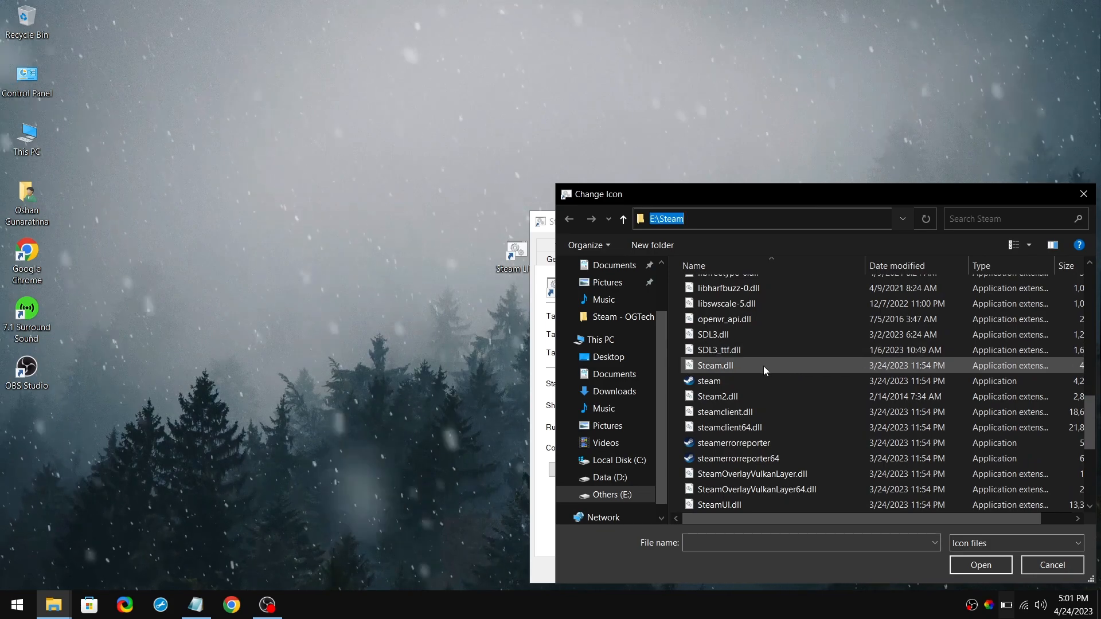
# Step: Assign the first Steam logo icon from E:\Steam\steam.exe and save the shortcut settings
pyautogui.click(744, 380)
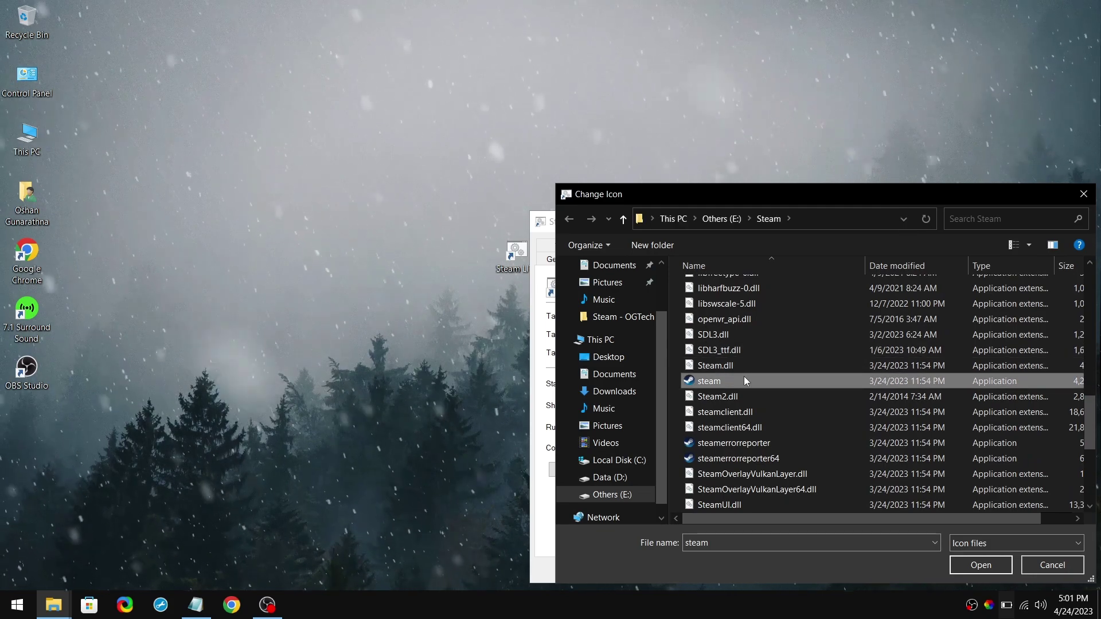
pyautogui.click(979, 565)
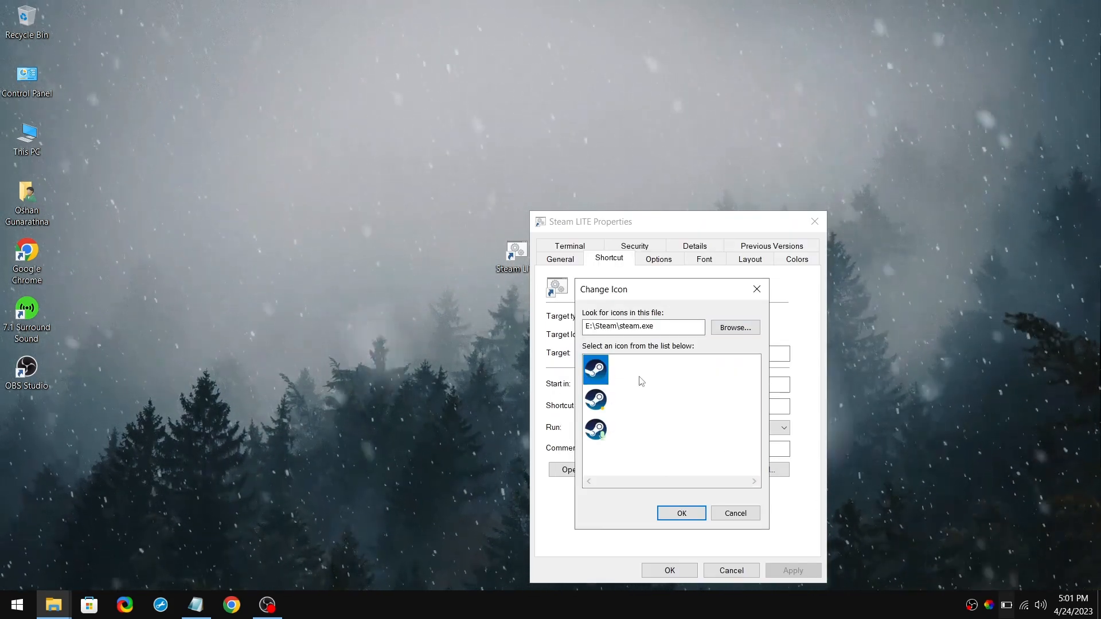
pyautogui.click(681, 512)
pyautogui.click(784, 571)
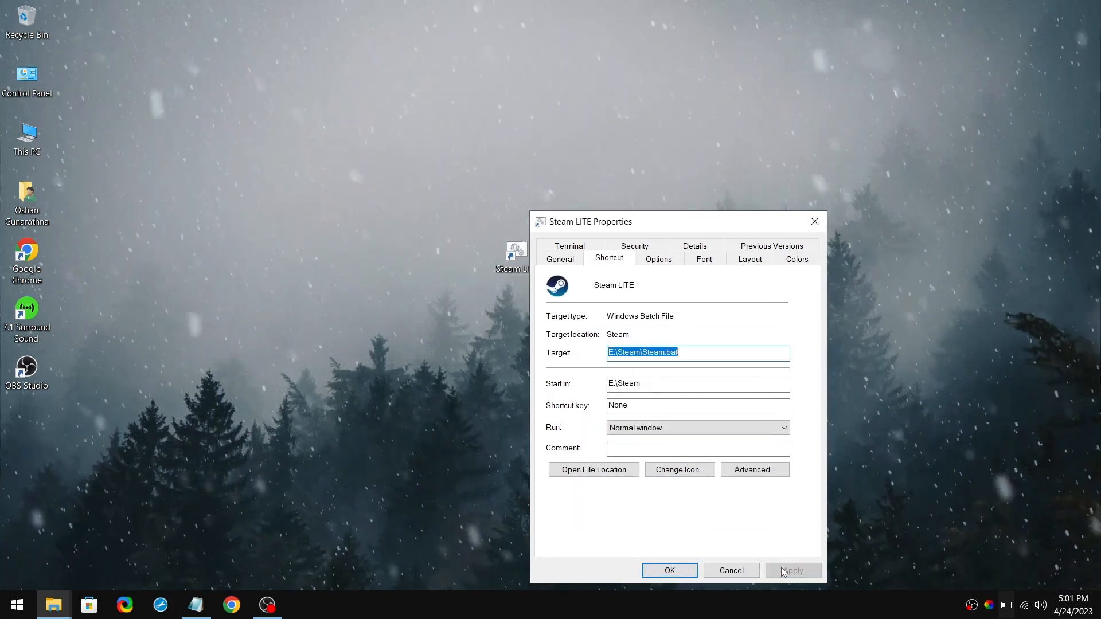
pyautogui.click(663, 571)
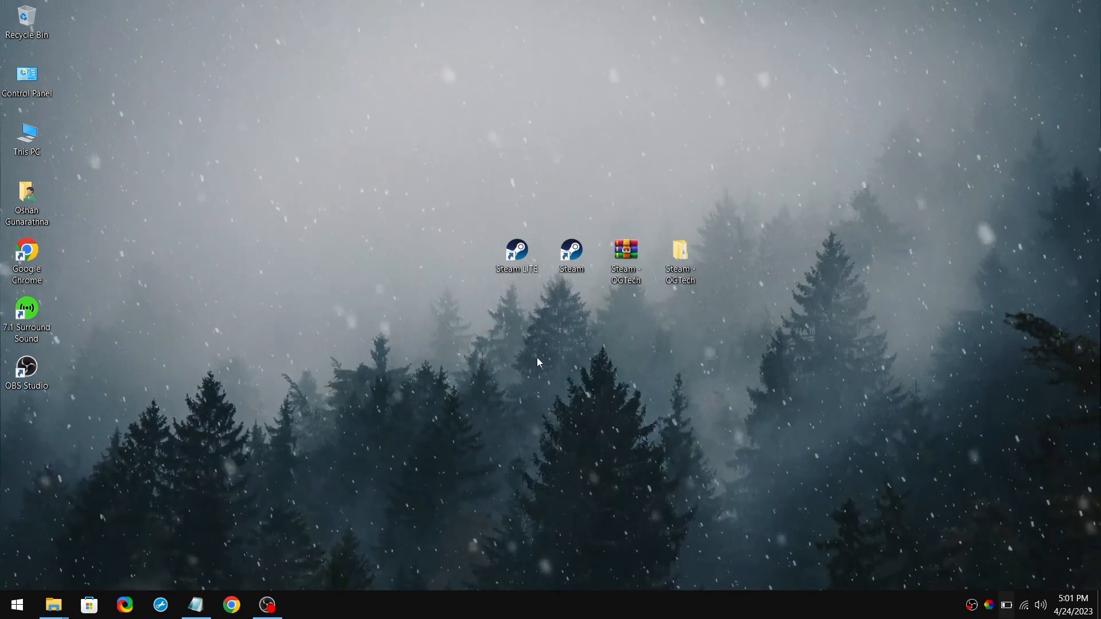
# Step: Launch Steam LITE into the mini games list and select Counter-Strike: Global Offensive
pyautogui.doubleClick(517, 248)
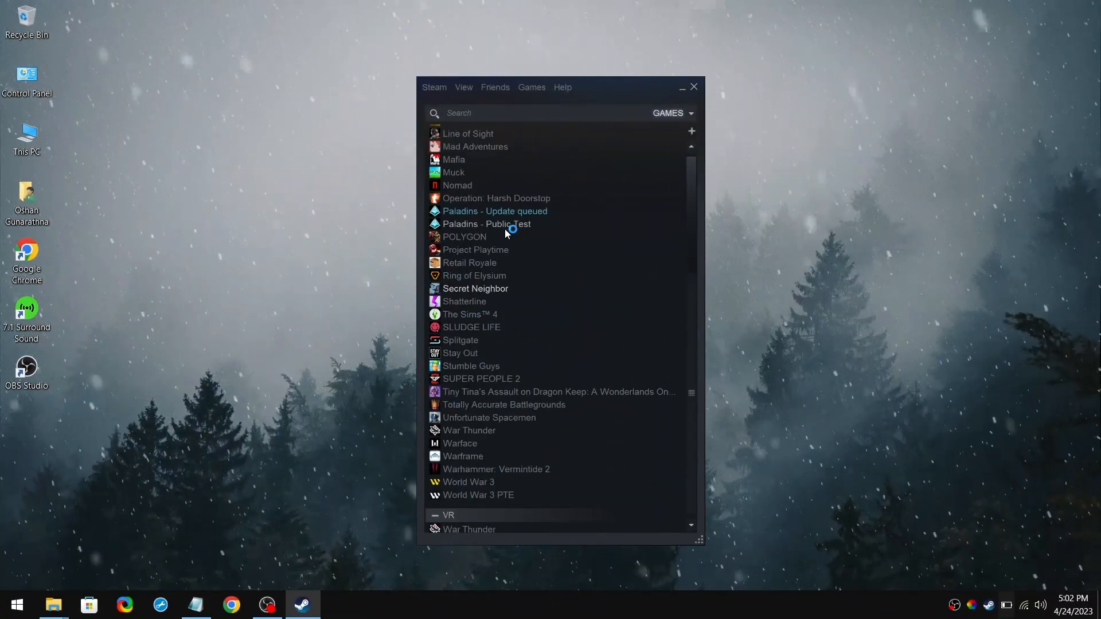
pyautogui.click(505, 229)
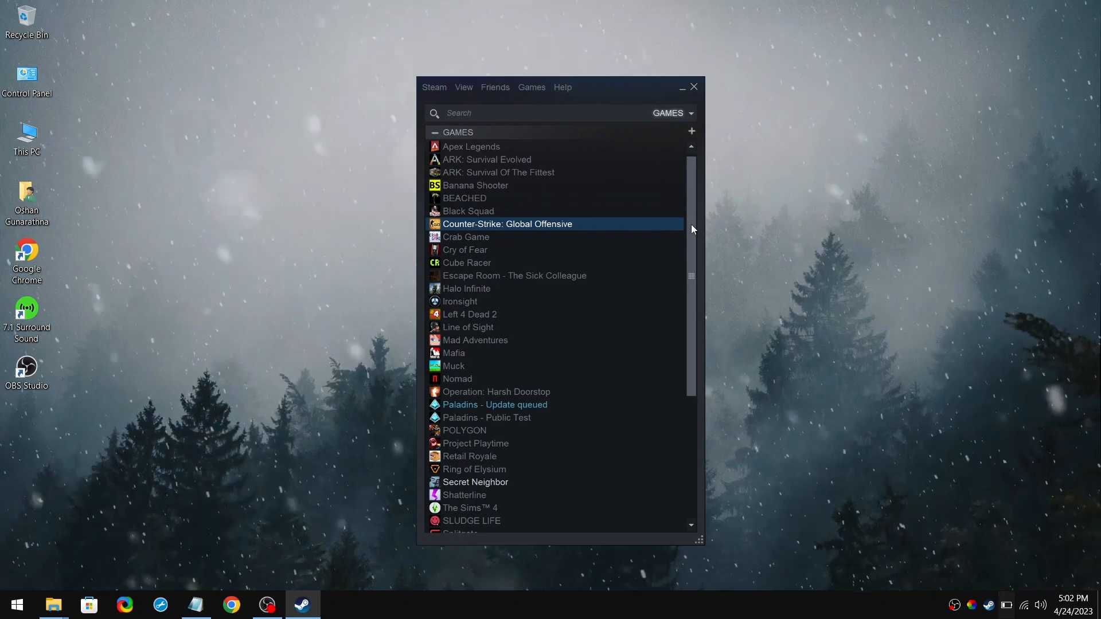
pyautogui.moveTo(690, 224)
pyautogui.mouseDown()
pyautogui.moveTo(678, 443)
pyautogui.moveTo(681, 190)
pyautogui.mouseUp()
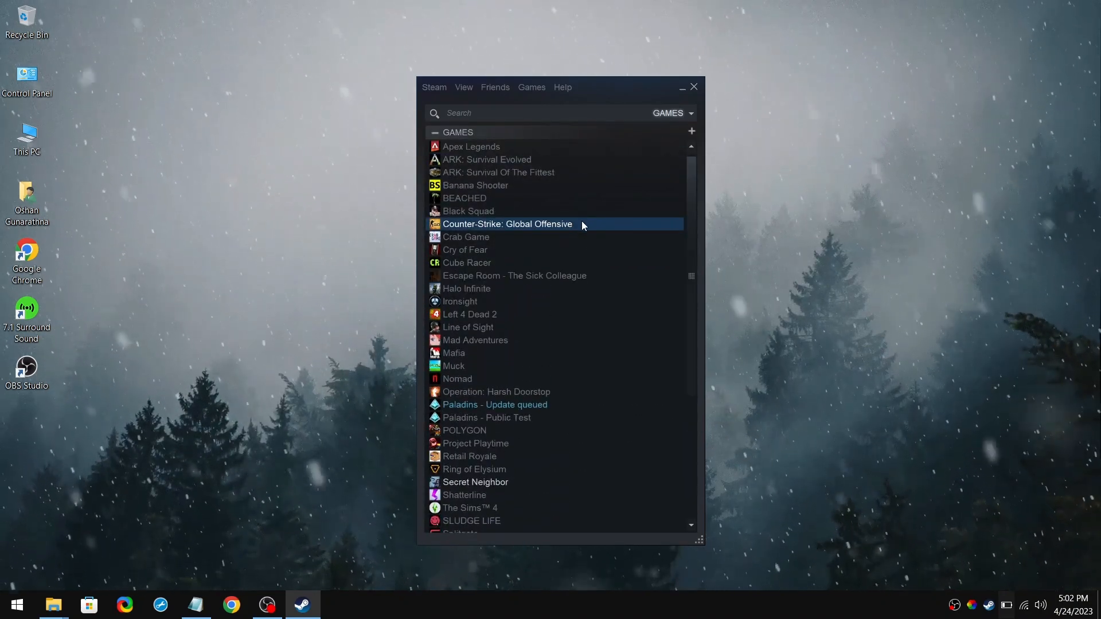
pyautogui.rightClick(719, 604)
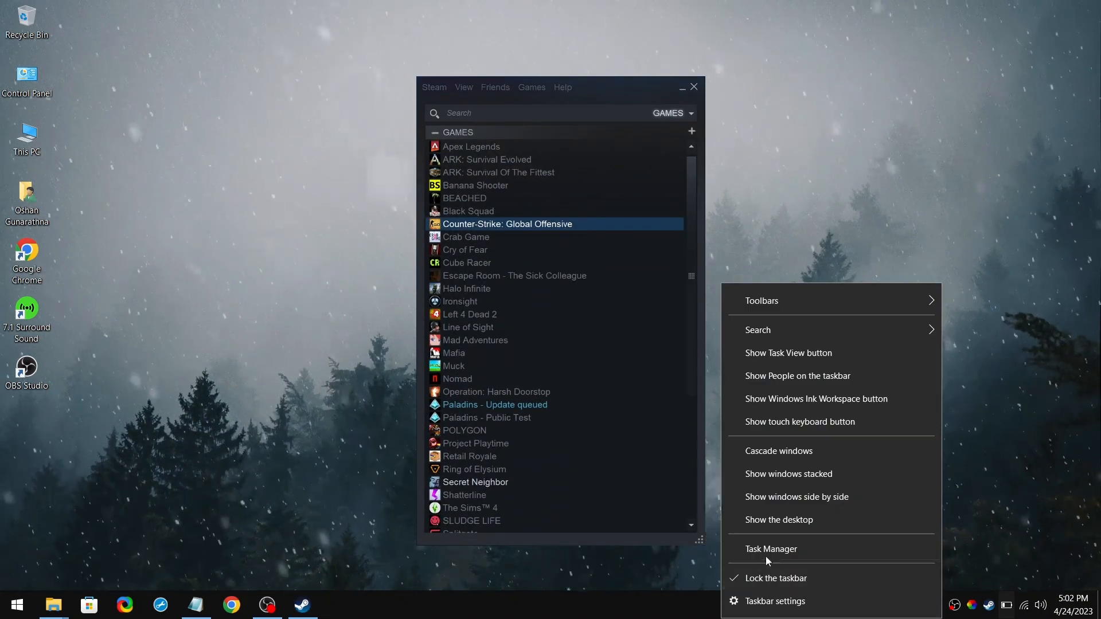
# Step: Check in Task Manager that the expanded Steam (32 bit) process uses about 41 MB
pyautogui.click(769, 552)
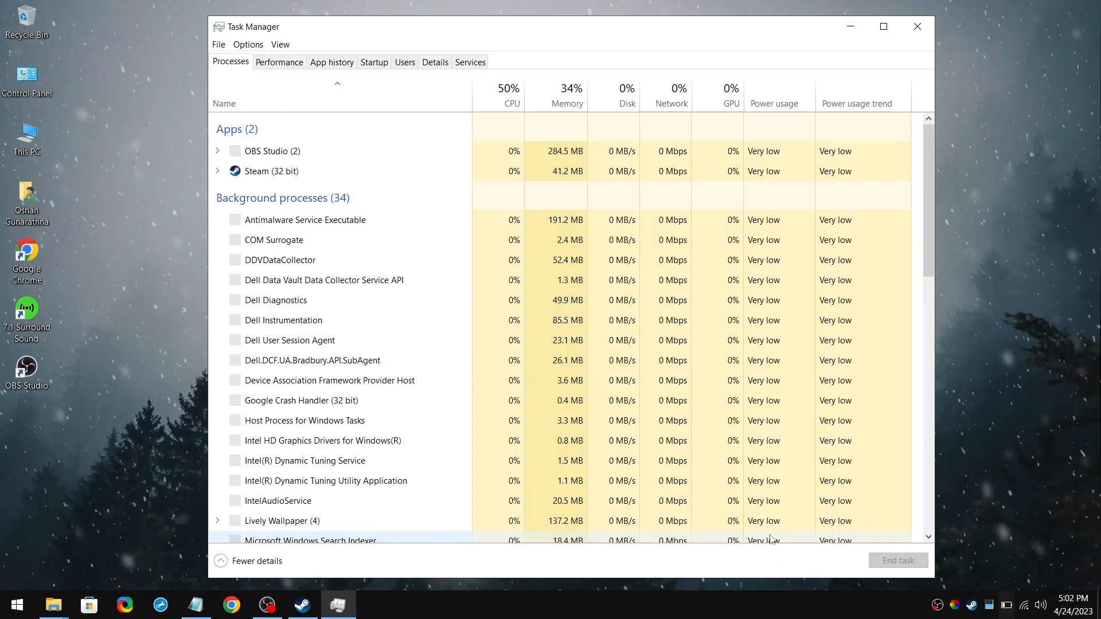
pyautogui.doubleClick(274, 194)
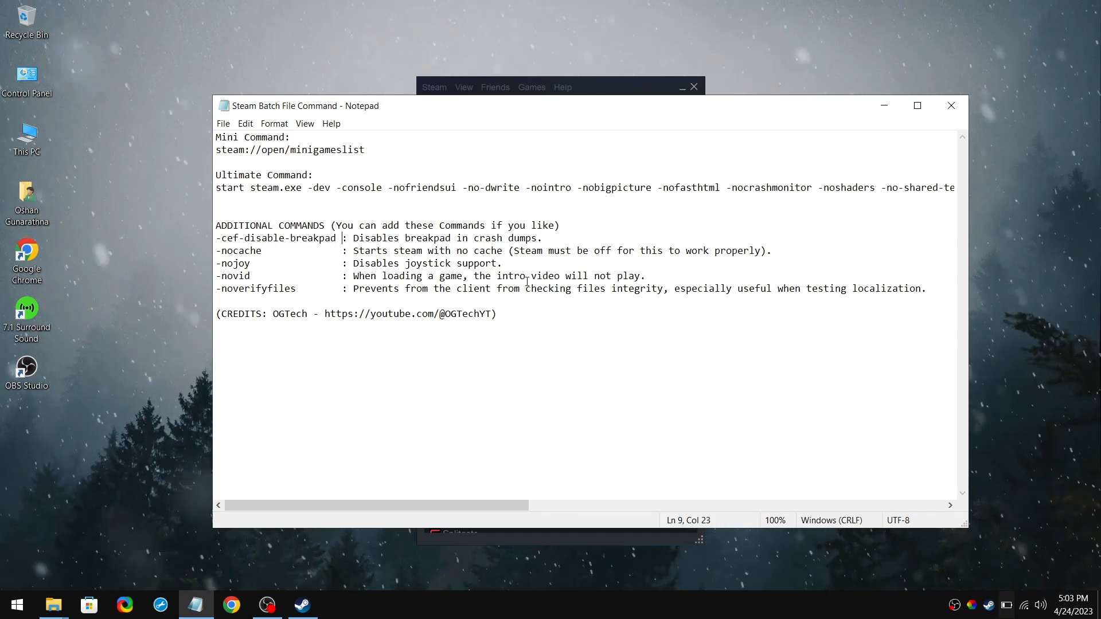
# Step: Copy -nojoy and paste it right after -console on the Ultimate Command line
pyautogui.moveTo(251, 264); pyautogui.dragTo(216, 264)
pyautogui.rightClick(226, 264)
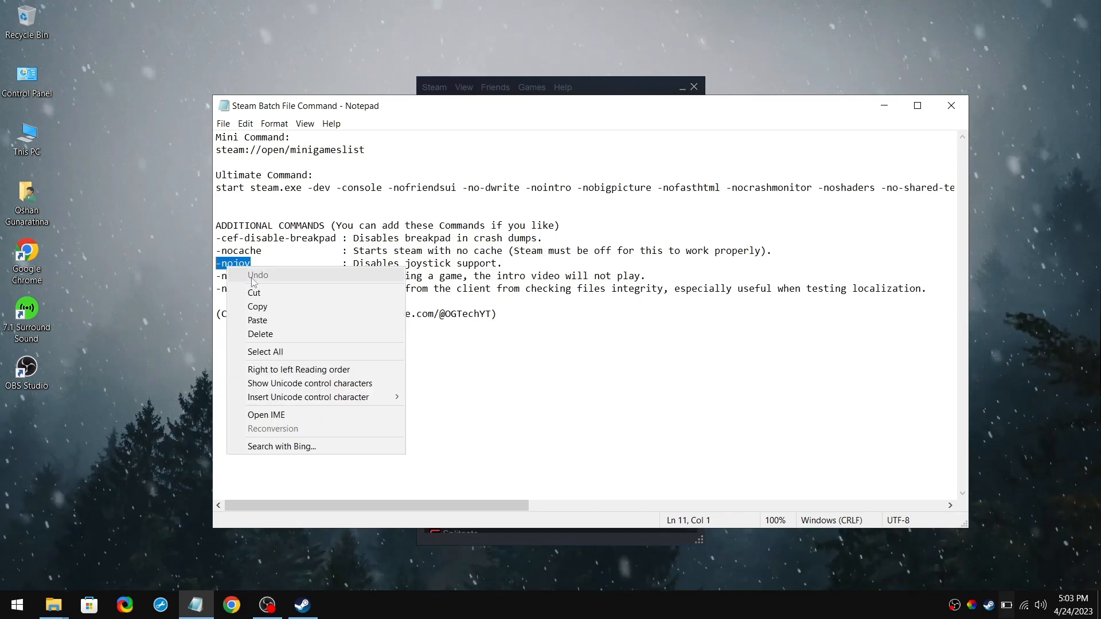
pyautogui.click(269, 306)
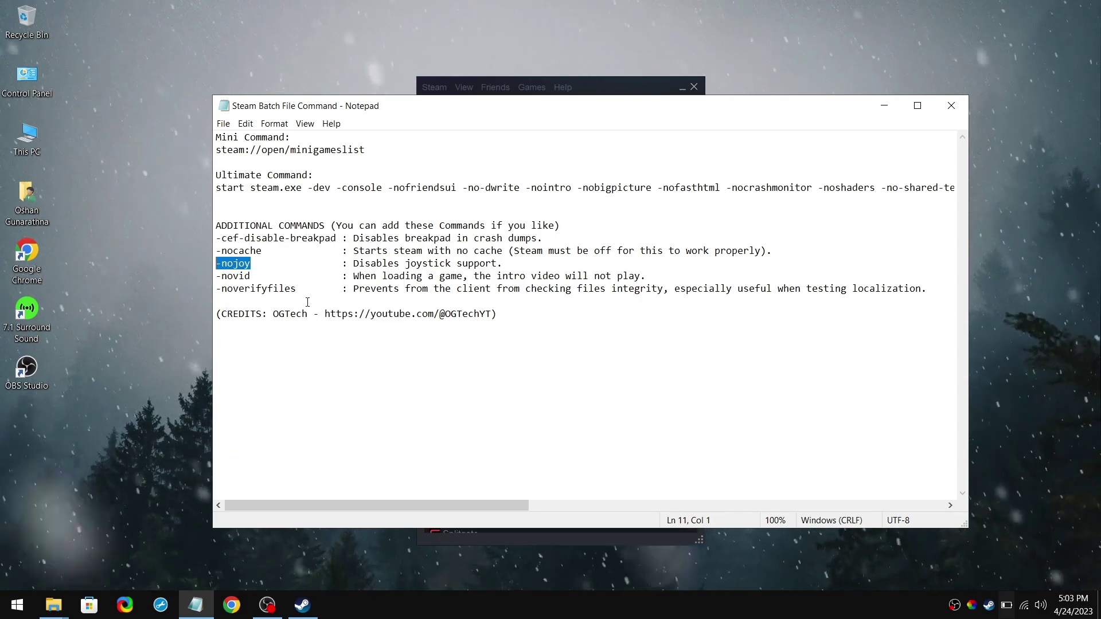
pyautogui.click(385, 187)
pyautogui.hotkey('ctrl', 'v')
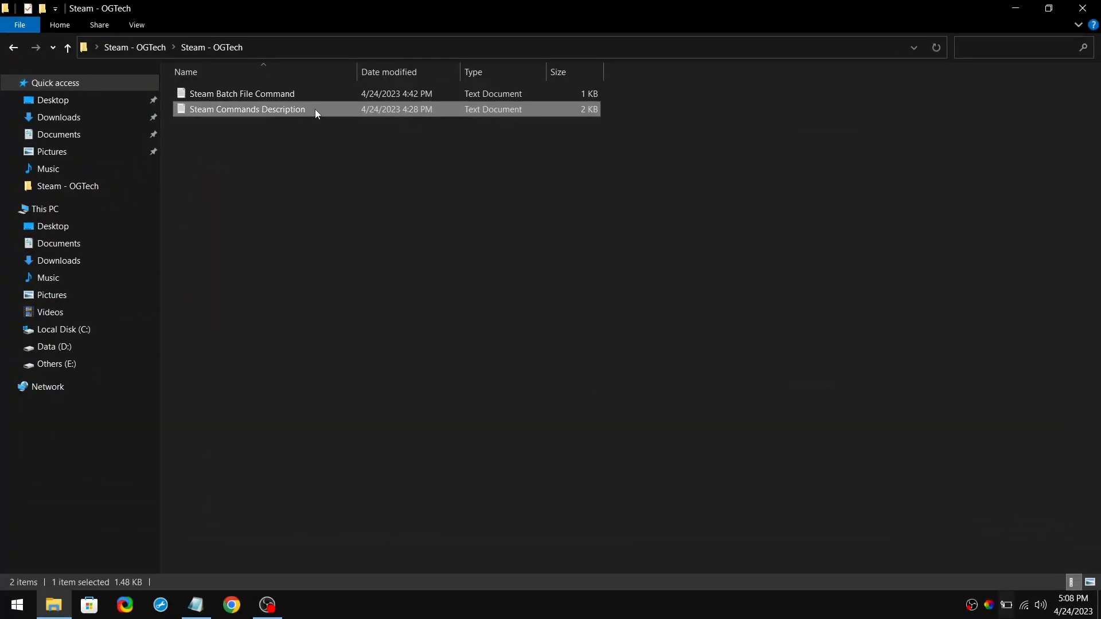
# Step: Open the Steam Commands Description document from the Steam - OGTech folder in Notepad
pyautogui.doubleClick(314, 110)
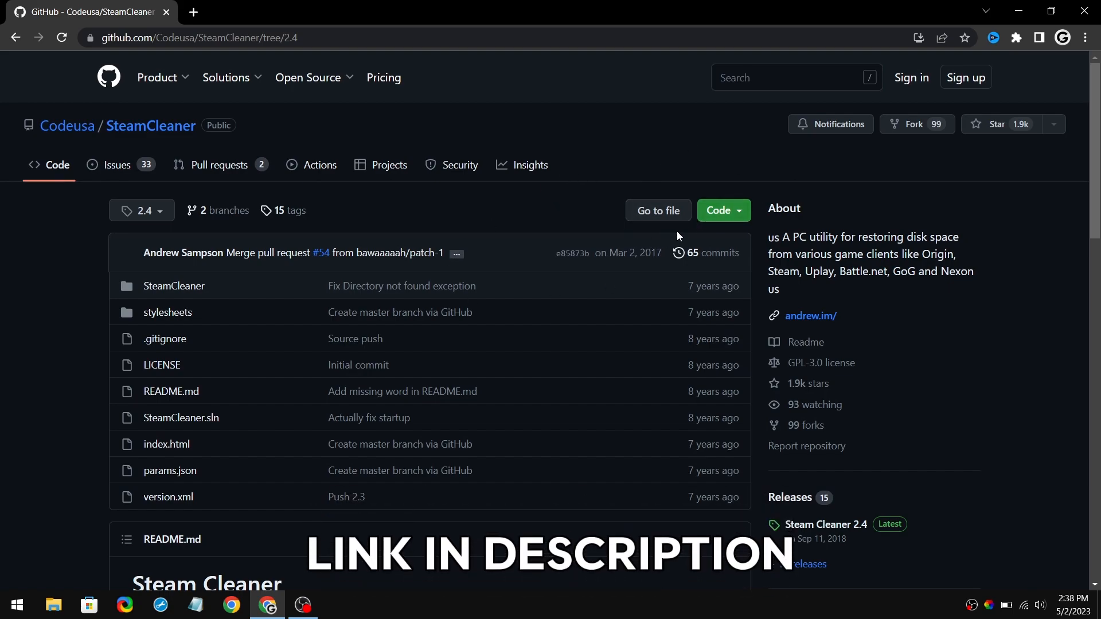
pyautogui.scroll(-1, 677, 232)
pyautogui.scroll(-2, 551, 344)
pyautogui.scroll(-2, 551, 345)
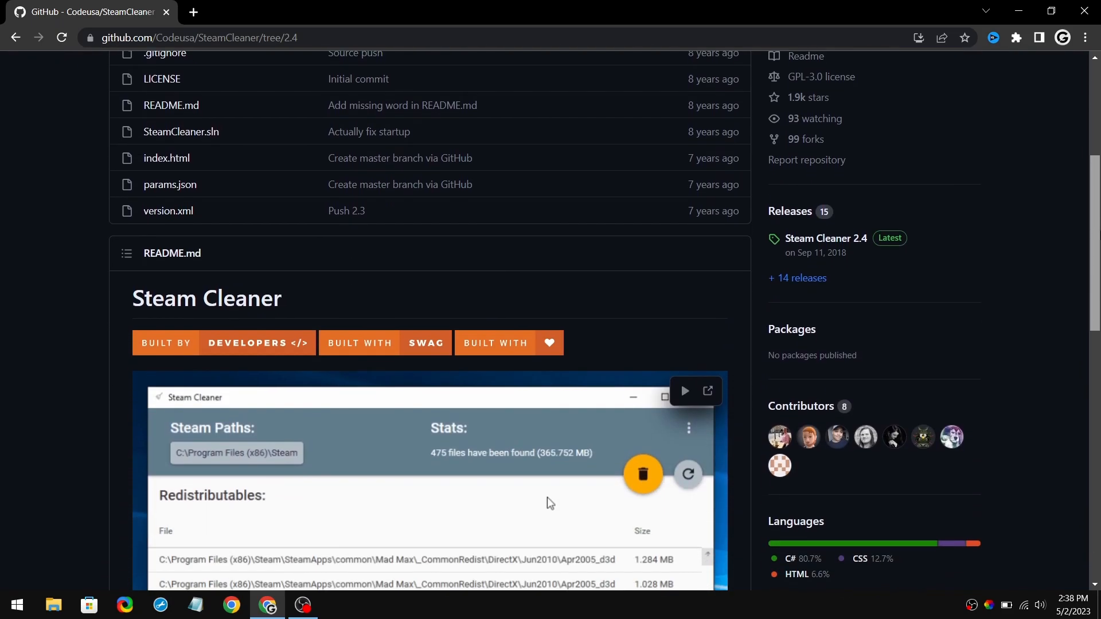
pyautogui.scroll(-1, 550, 343)
pyautogui.scroll(-2, 551, 344)
pyautogui.scroll(-2, 551, 343)
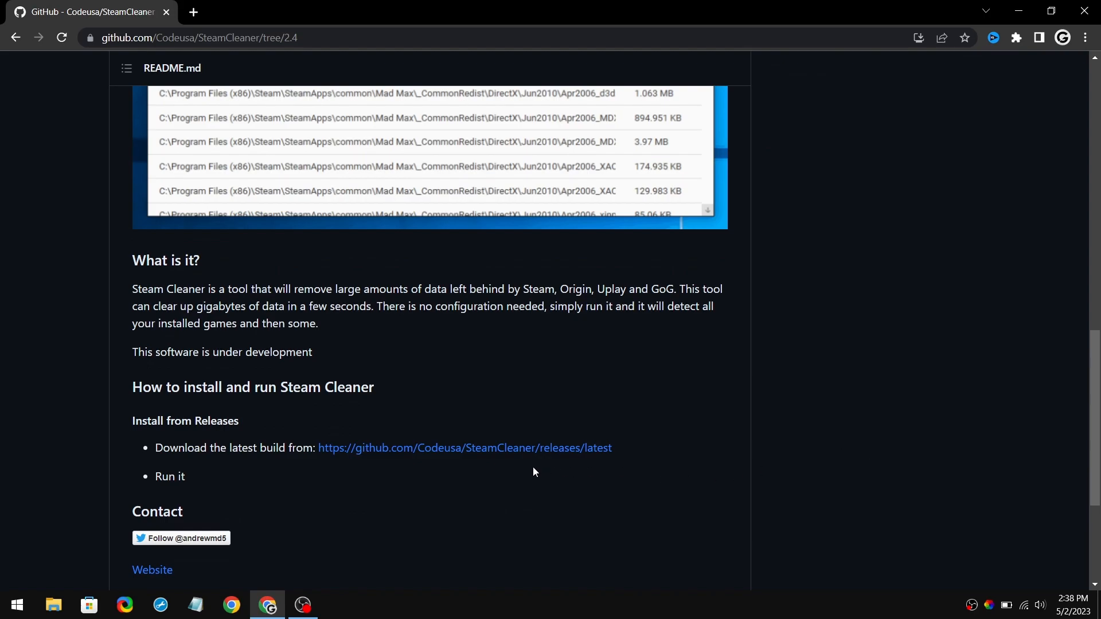
# Step: Download SteamCleaner.exe from the latest Steam Cleaner 2.4 release assets
pyautogui.click(500, 453)
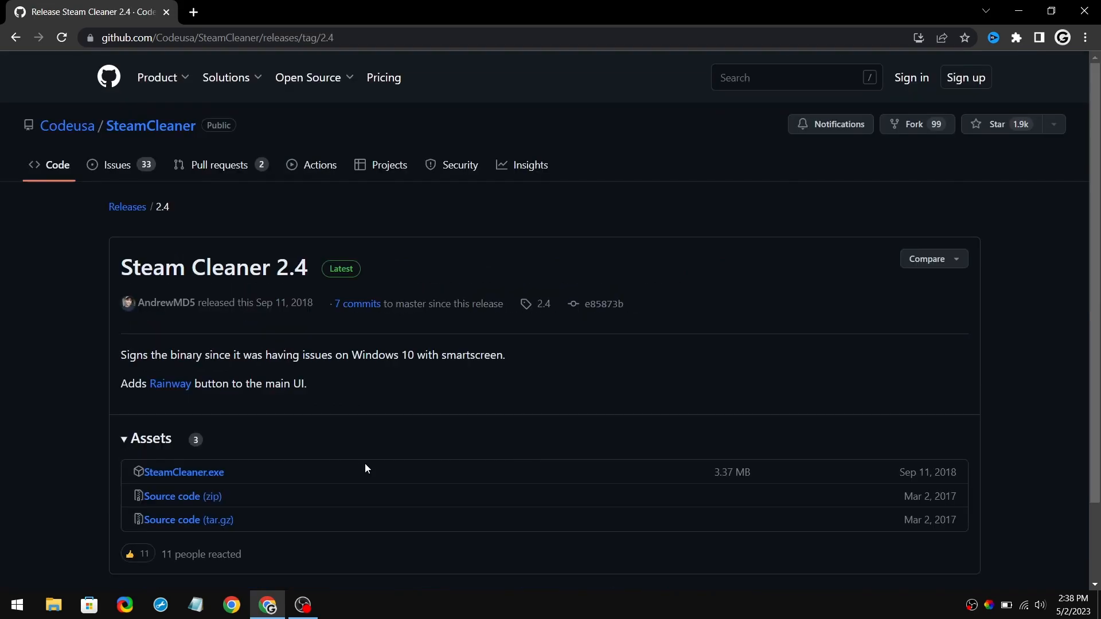
pyautogui.click(205, 479)
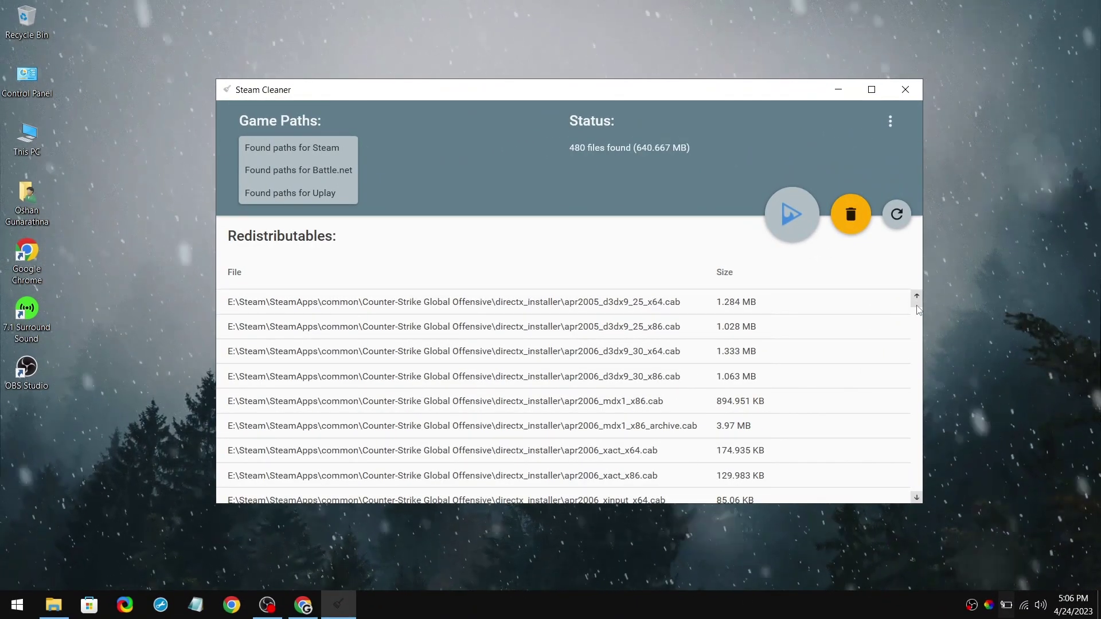
pyautogui.moveTo(915, 301)
pyautogui.mouseDown()
pyautogui.moveTo(919, 401)
pyautogui.moveTo(915, 285)
pyautogui.mouseUp()
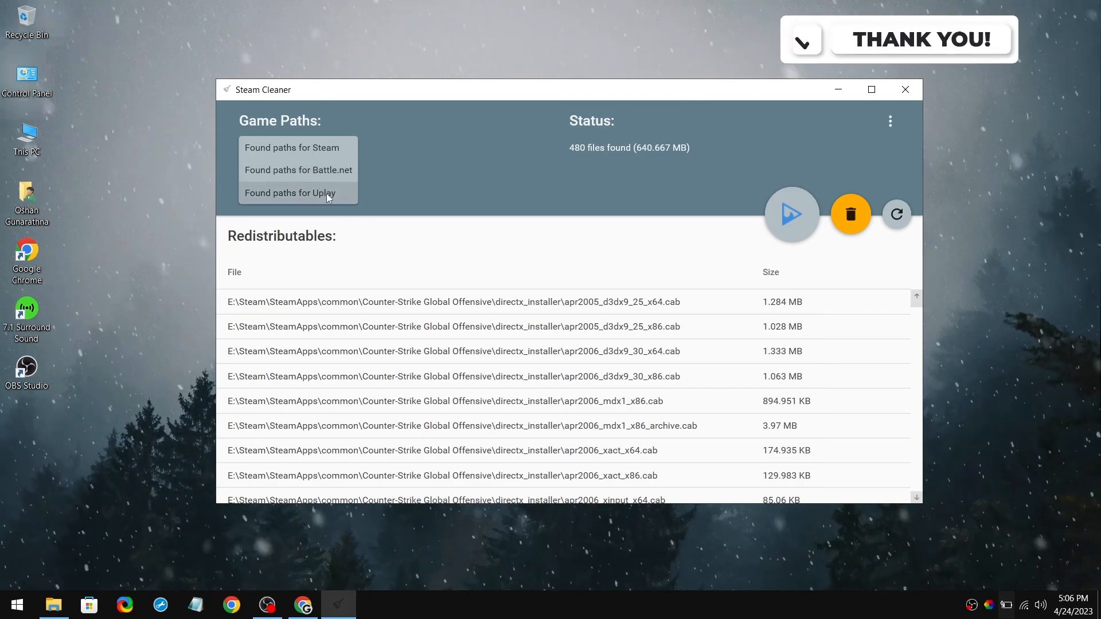
# Step: Permanently delete all 480 redistributable files (640.667 MB), leaving 0 files found
pyautogui.click(850, 215)
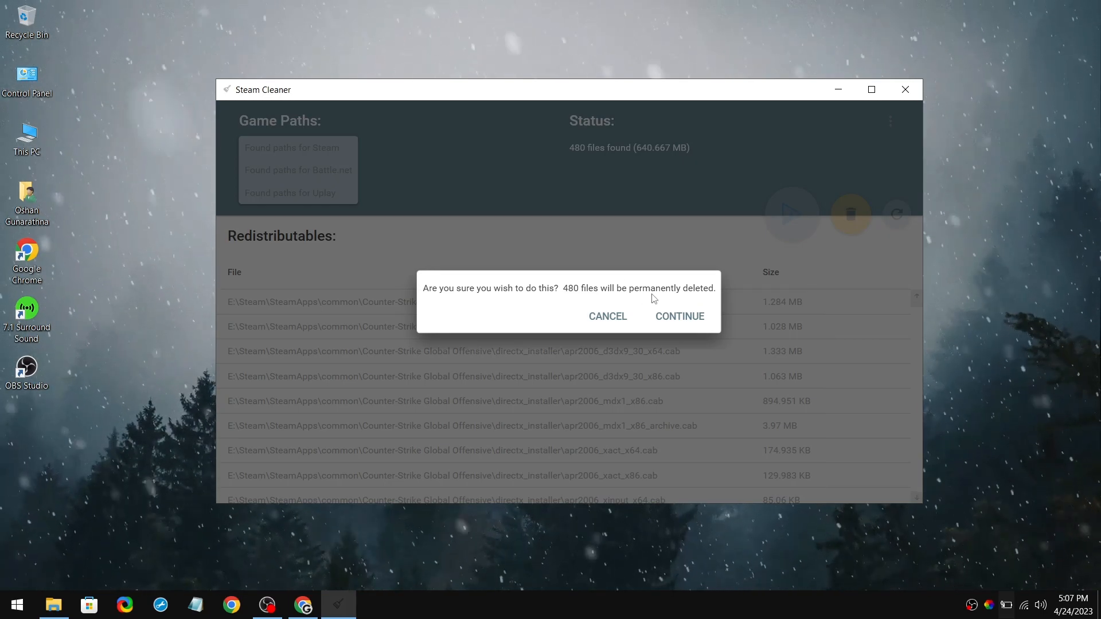
pyautogui.click(684, 318)
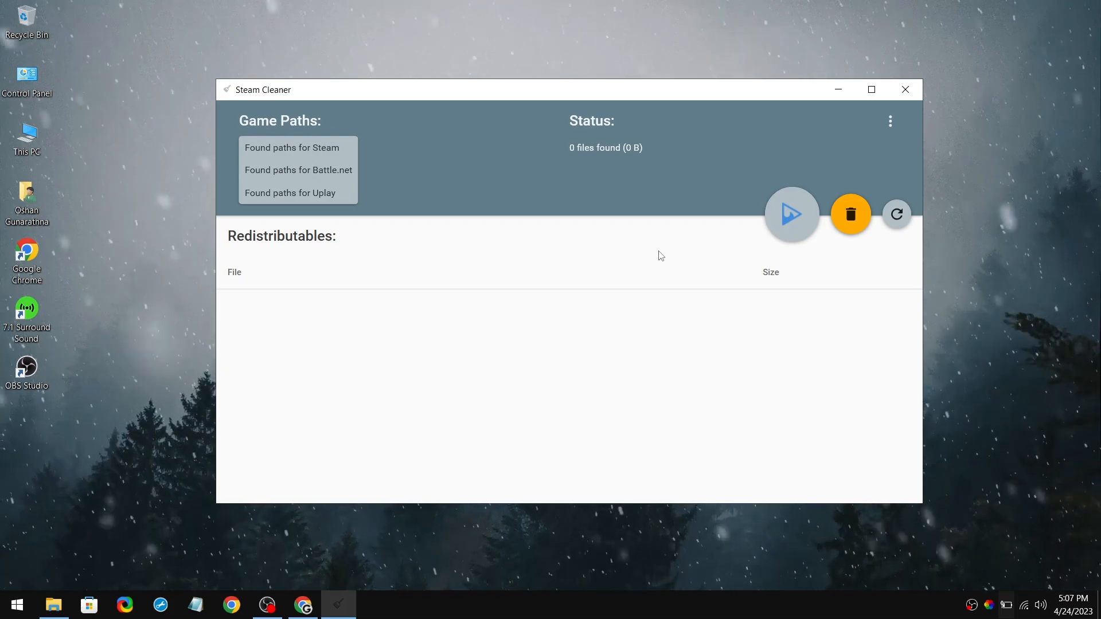